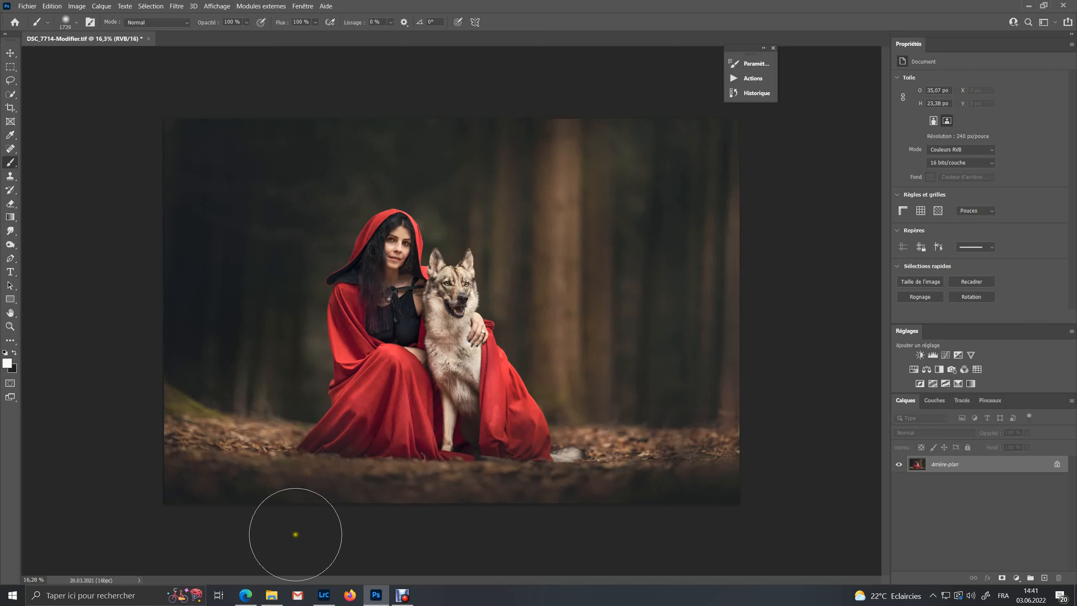
Switch to File Explorer, open the Cinema dust '3 Gold' folder and drag 321.jpg into the Photoshop document
mouse_move(270, 601)
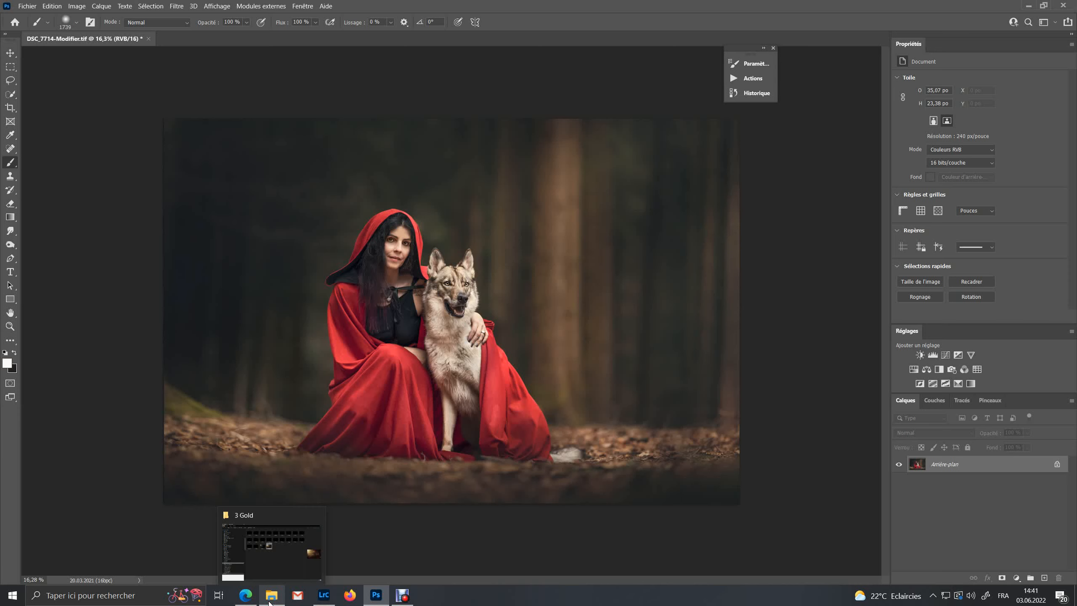
click(270, 602)
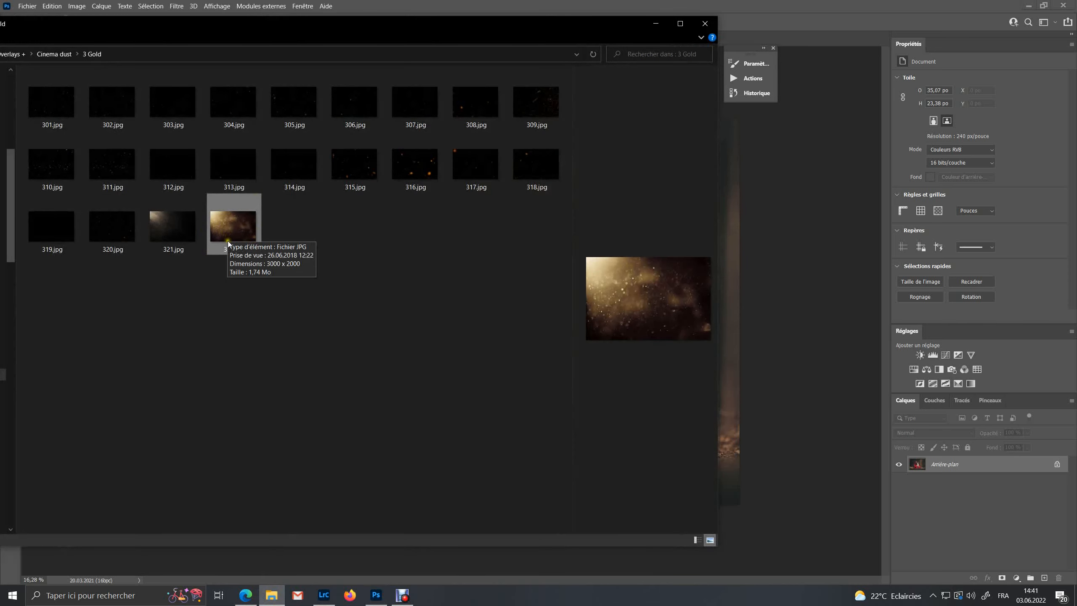
click(176, 229)
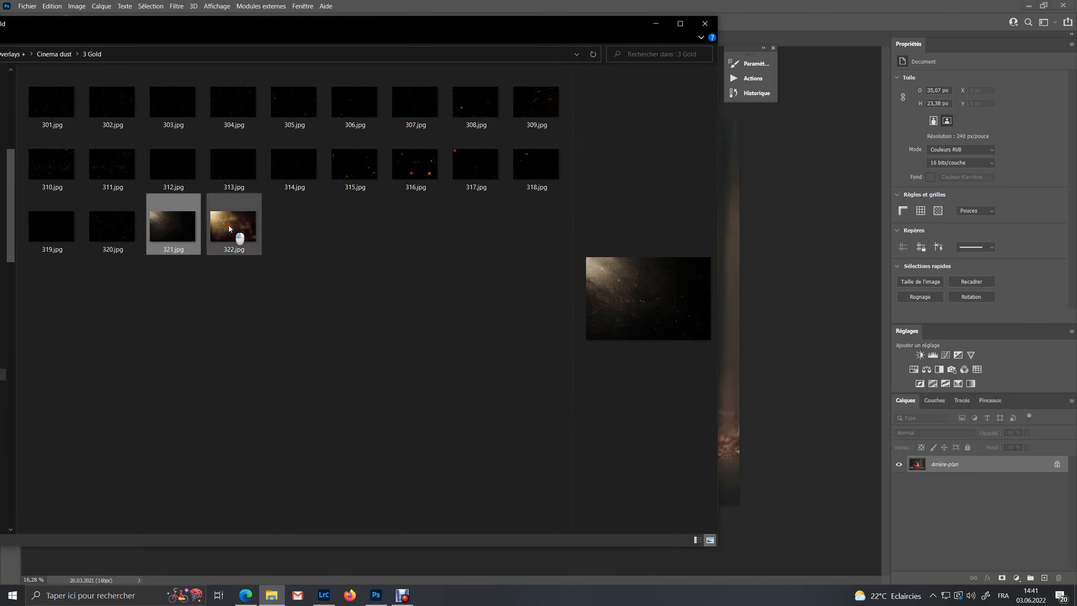
click(229, 225)
click(190, 227)
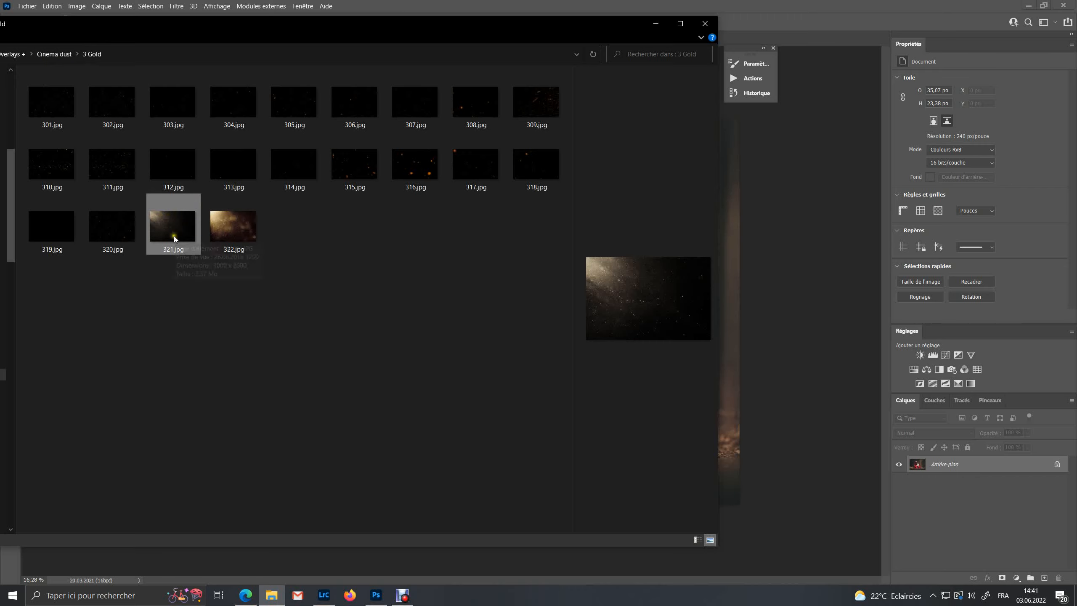
drag(172, 233, 769, 352)
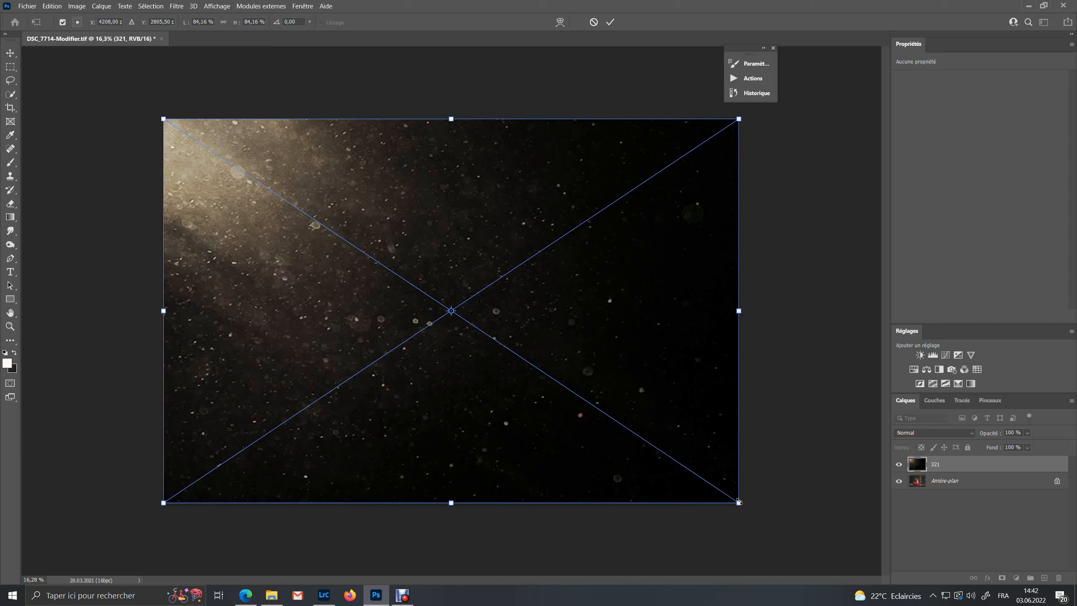
Scale down, rotate and reposition the 321 dust layer so its bright corner sits at the image's upper right, then commit
drag(738, 501, 368, 312)
drag(431, 208, 233, 331)
drag(314, 215, 672, 225)
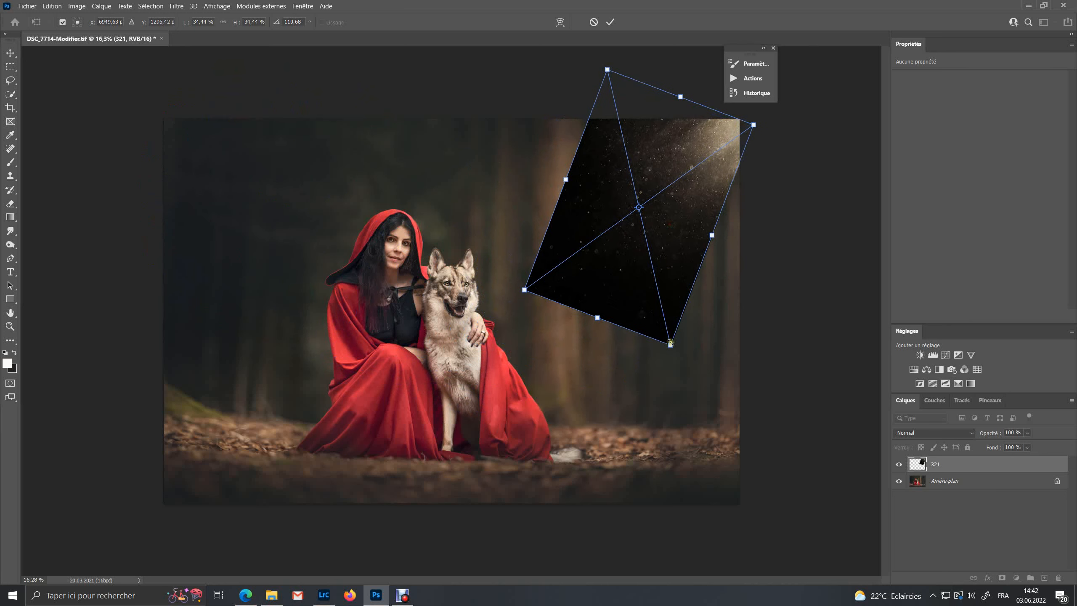
drag(671, 347, 746, 470)
drag(684, 307, 625, 273)
mouse_move(639, 319)
mouse_down()
mouse_move(620, 325)
mouse_move(626, 318)
mouse_up()
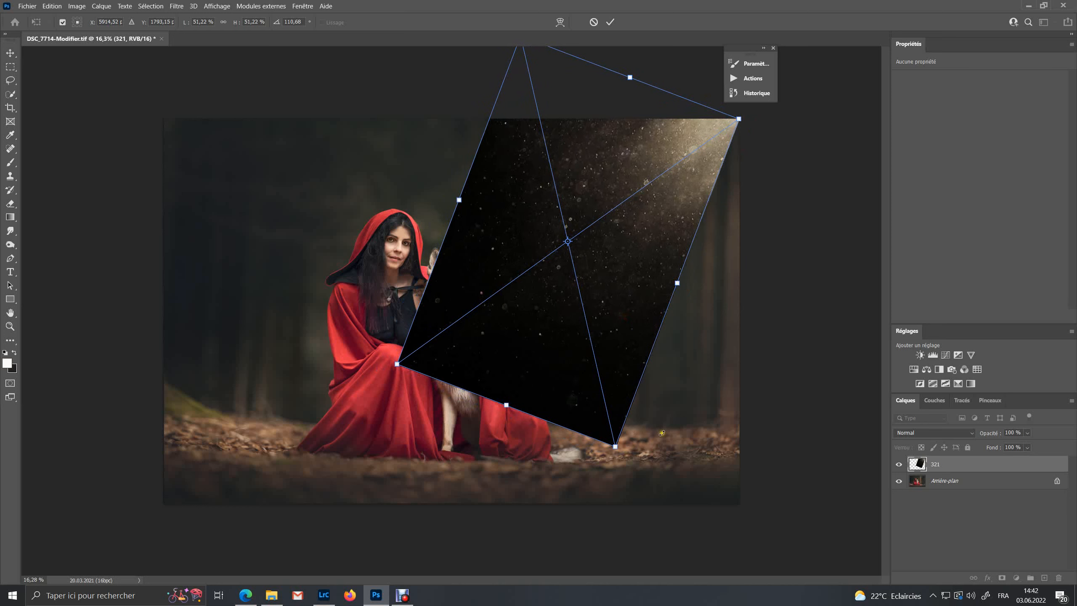
click(611, 23)
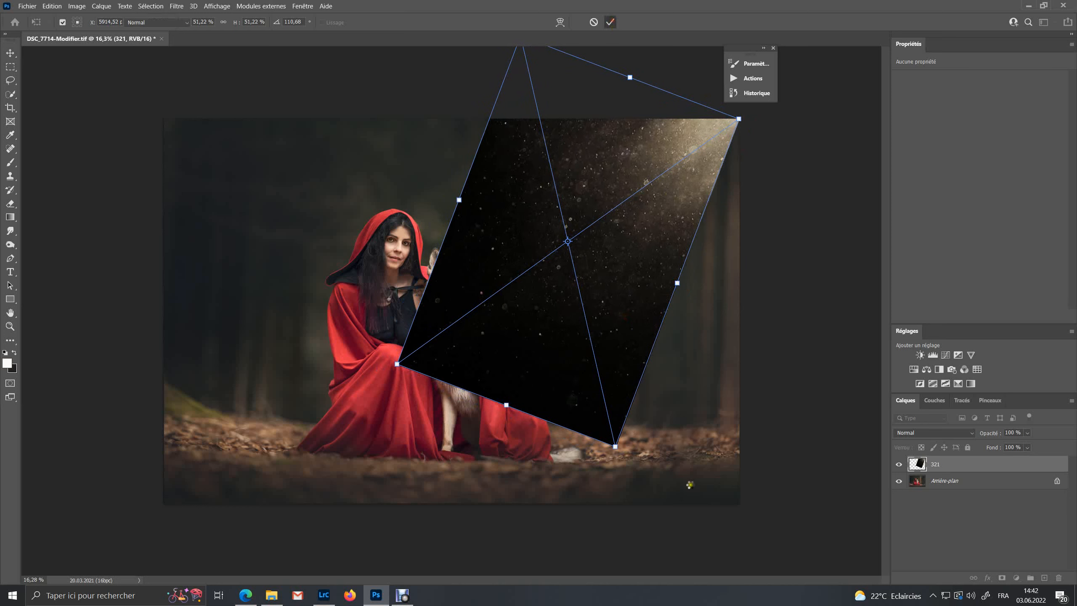
Hide the 321 layer to inspect the portrait up close, then show it again
click(898, 464)
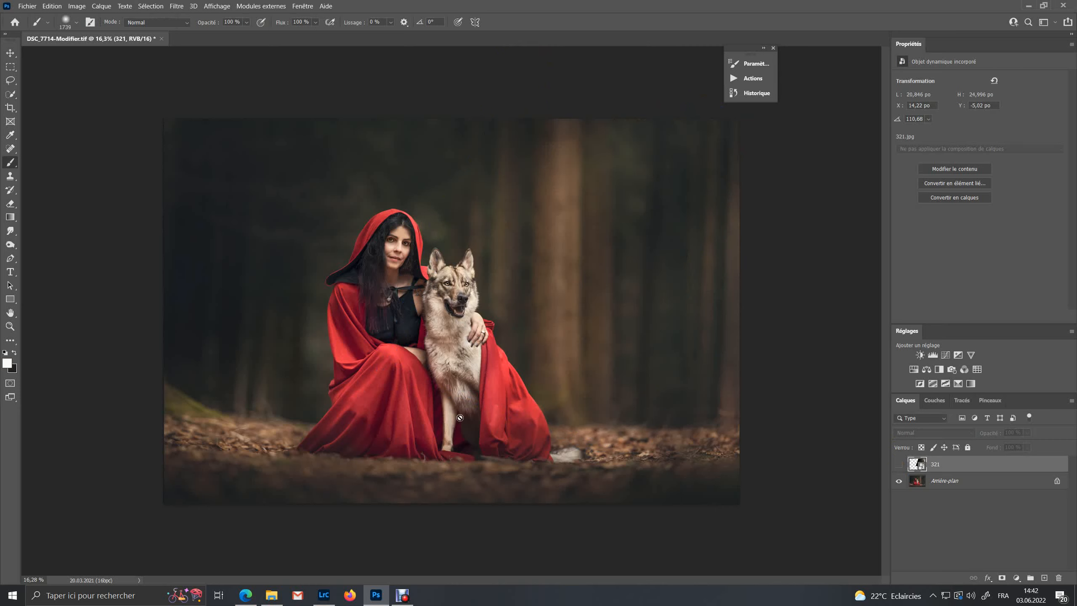
scroll(453, 262, up, 3)
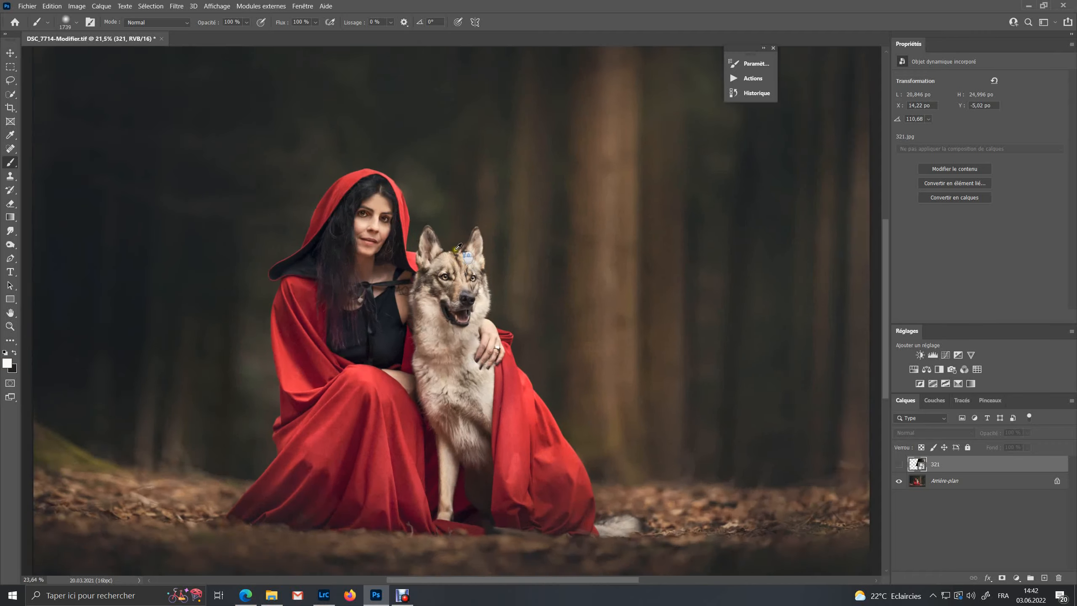
scroll(454, 254, up, 2)
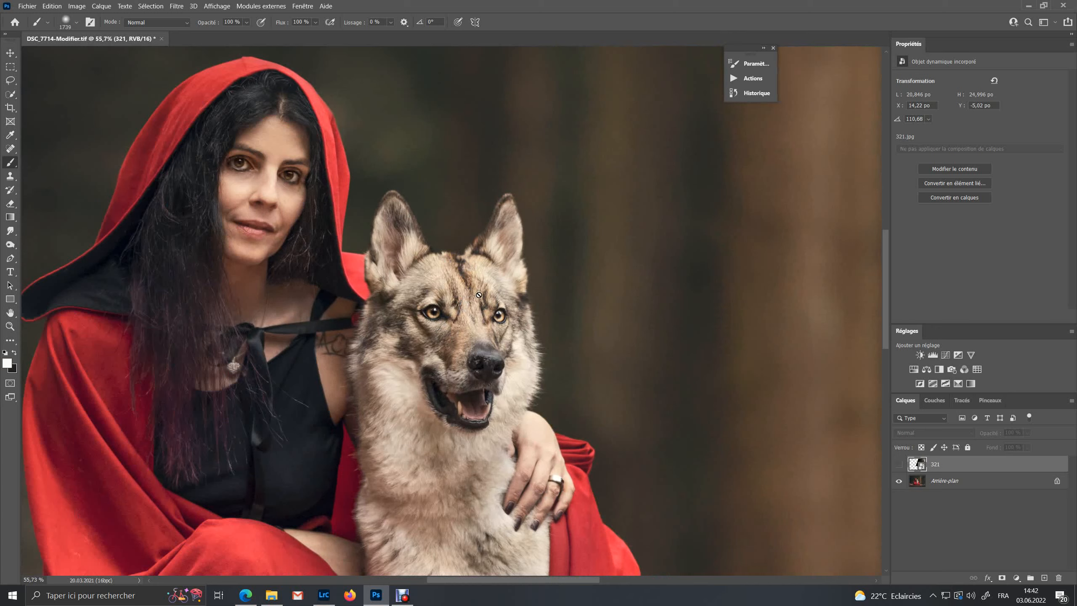
scroll(481, 294, down, 2)
scroll(482, 291, down, 3)
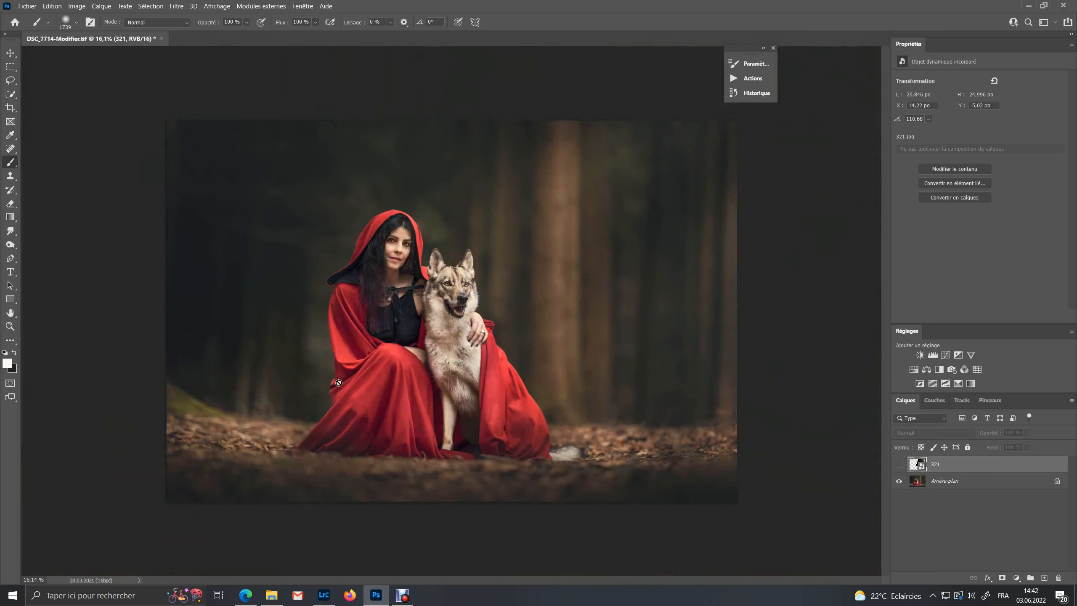
click(899, 464)
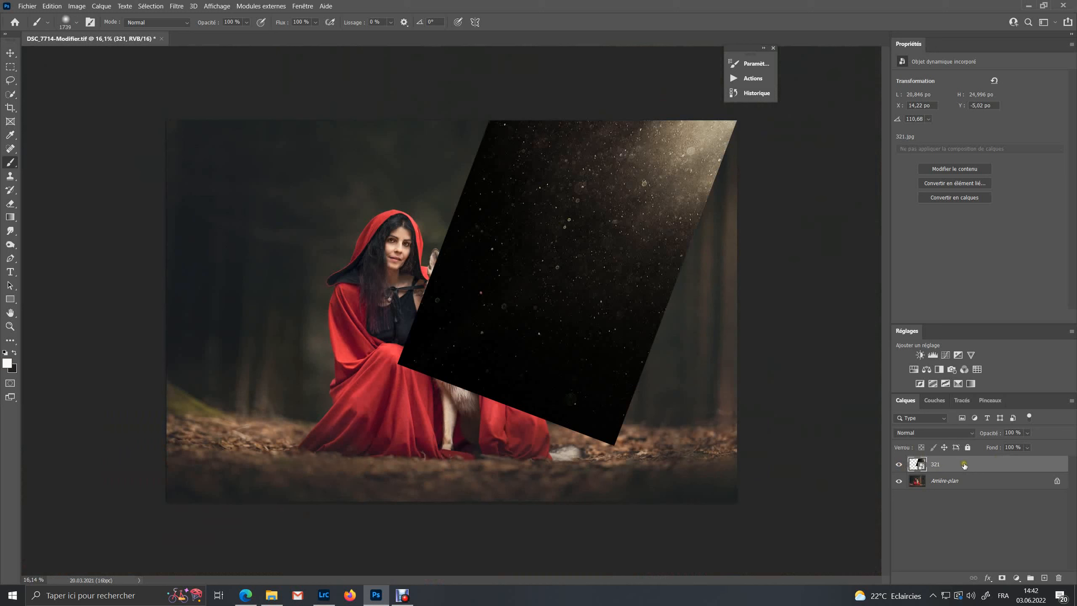
Duplicate the 321 layer
right_click(936, 466)
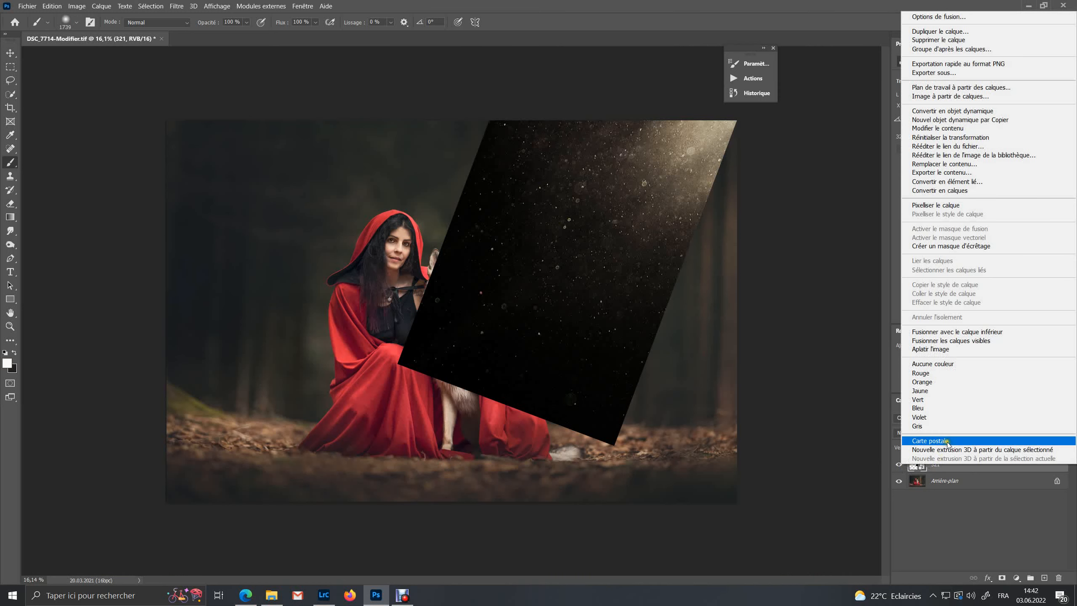
click(953, 33)
click(840, 320)
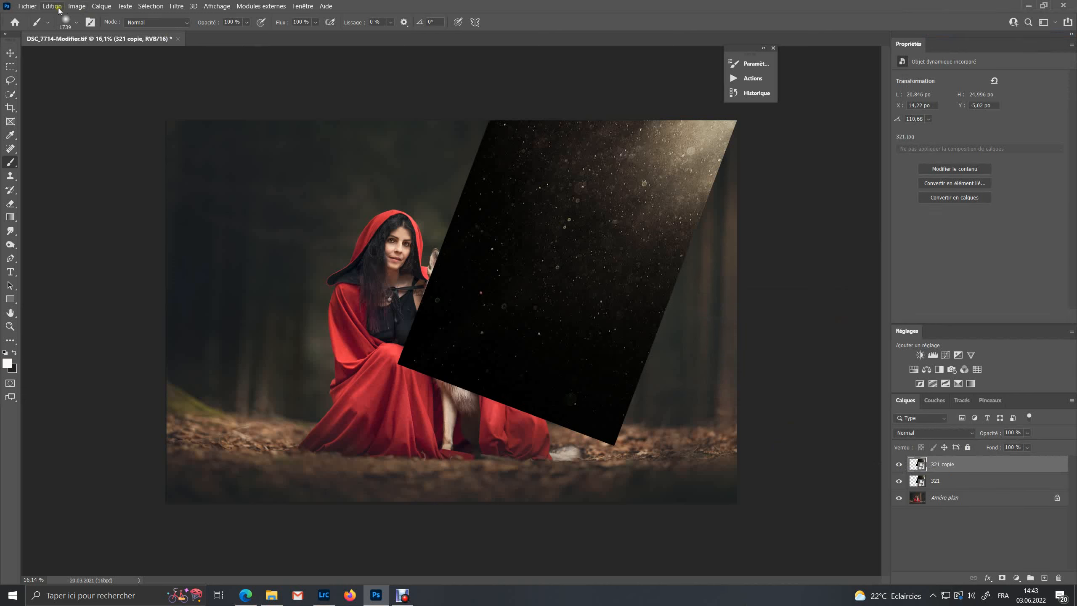
Flip the 321 copy layer horizontally
click(10, 54)
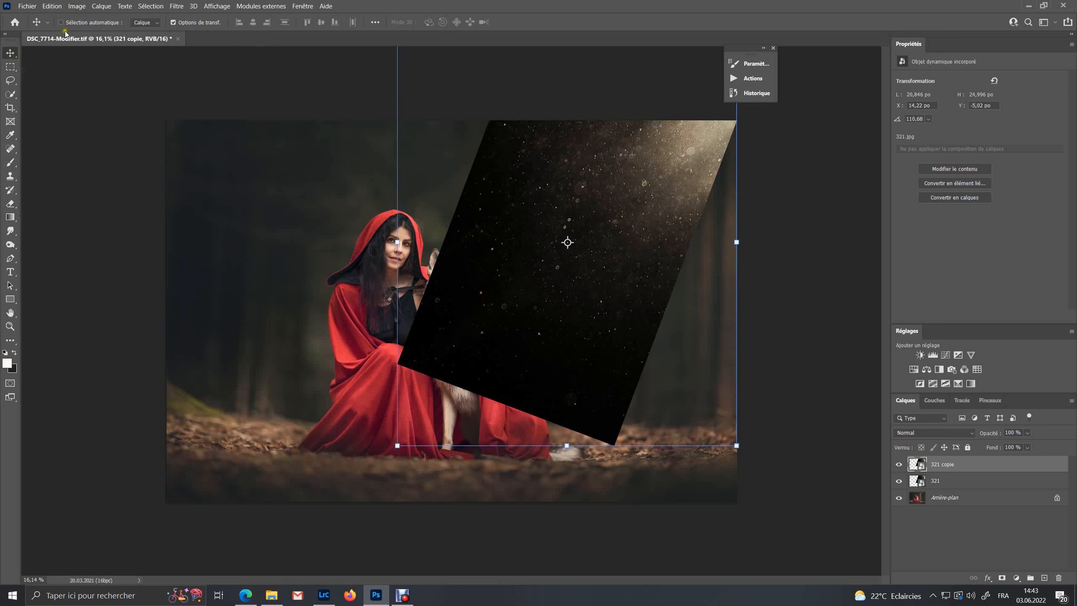
click(59, 6)
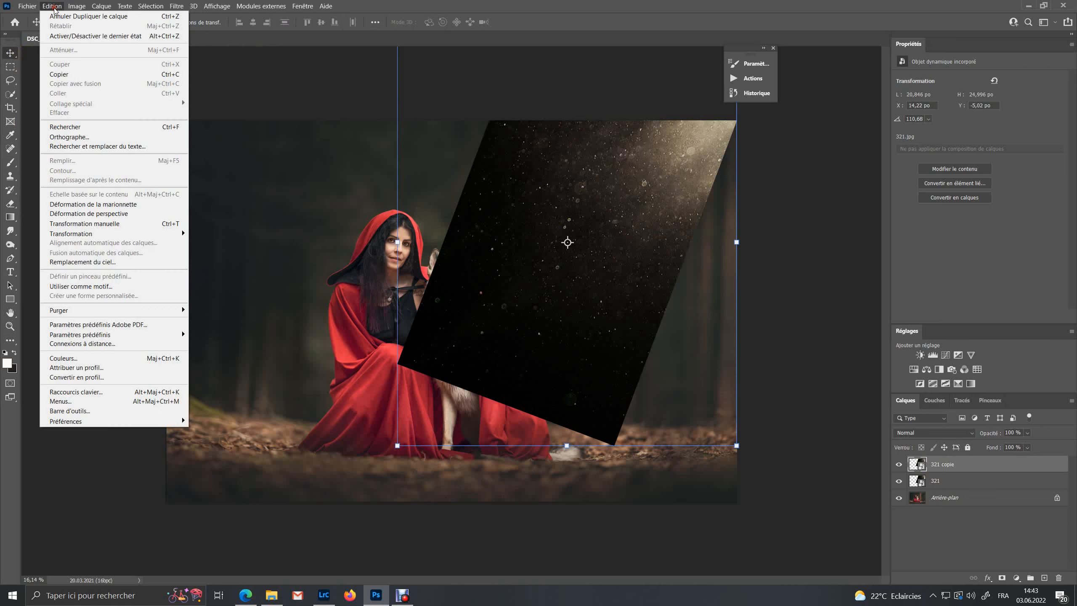
mouse_move(120, 236)
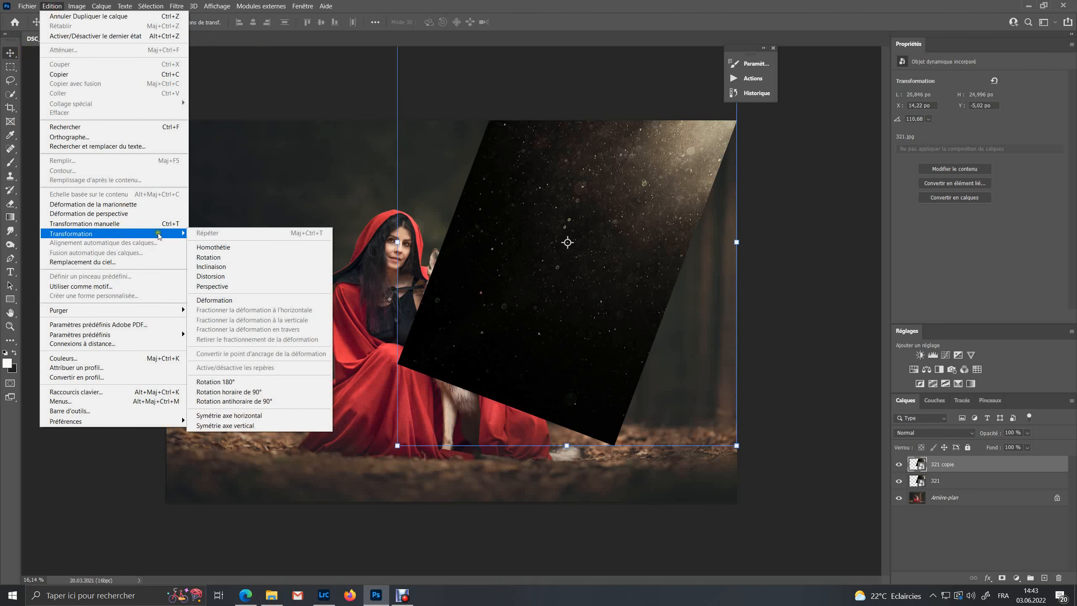
click(255, 416)
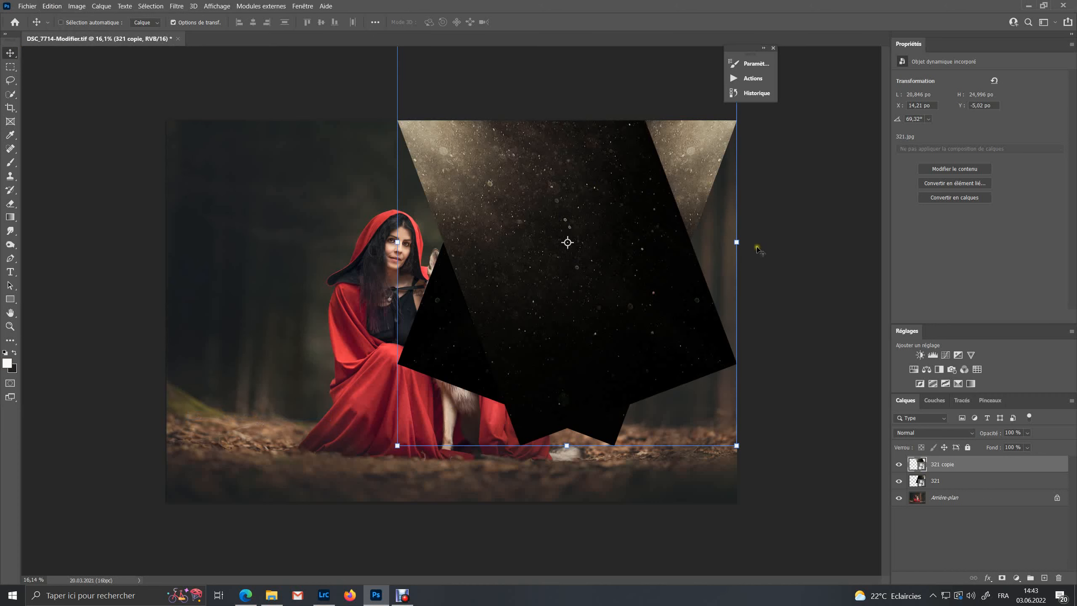
Rotate and move the flipped copy so it covers the image's right side, then commit the transform
drag(757, 252, 699, 401)
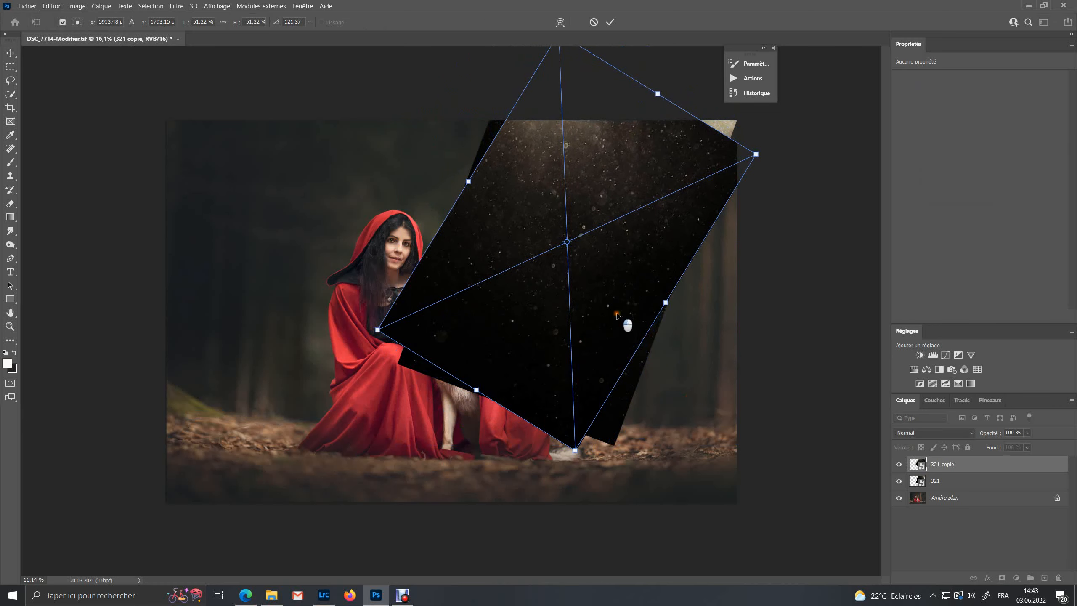
drag(617, 314, 794, 404)
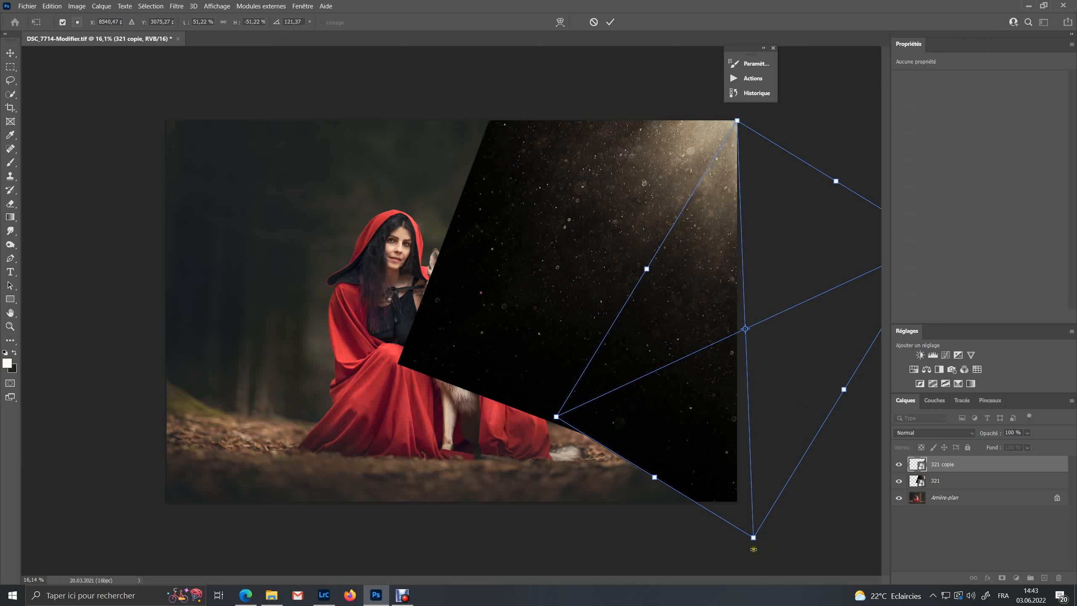
drag(754, 549, 786, 556)
drag(734, 367, 759, 363)
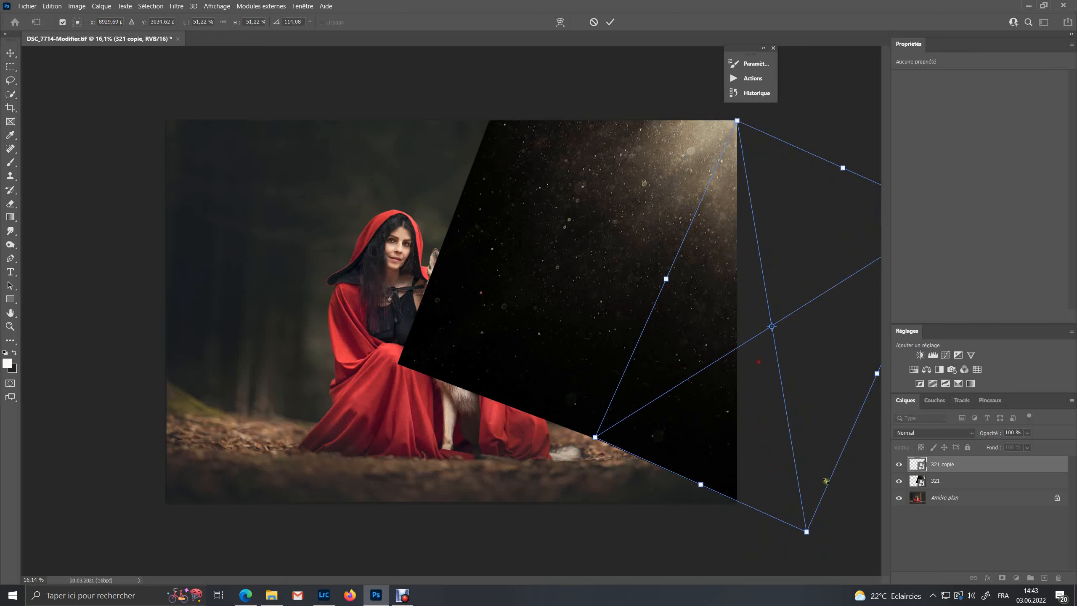
click(970, 532)
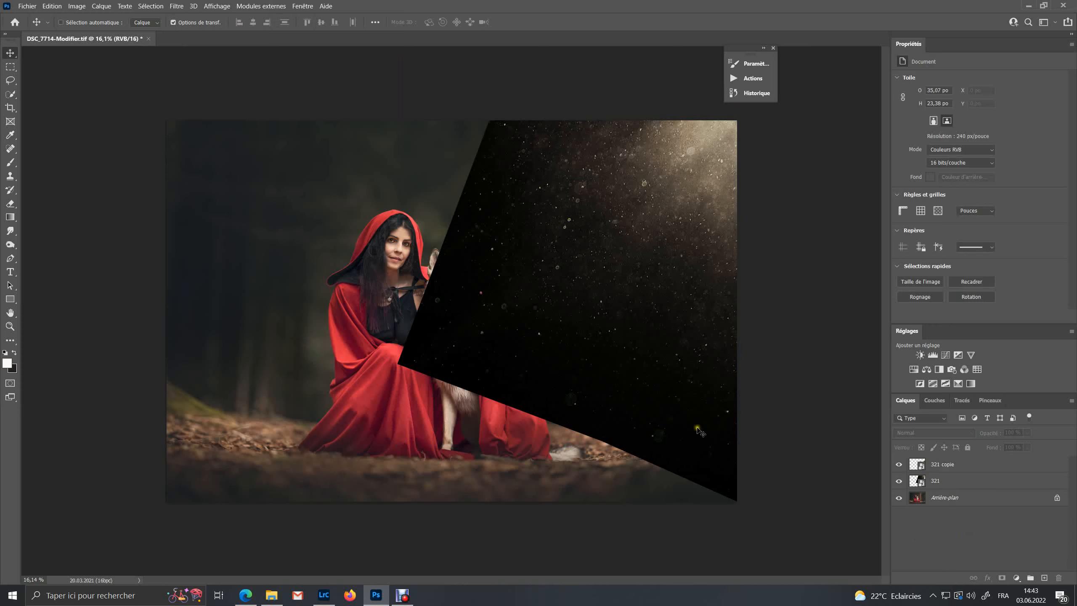
Group the 321 and 321 copy layers into a new group named Overlay
click(973, 465)
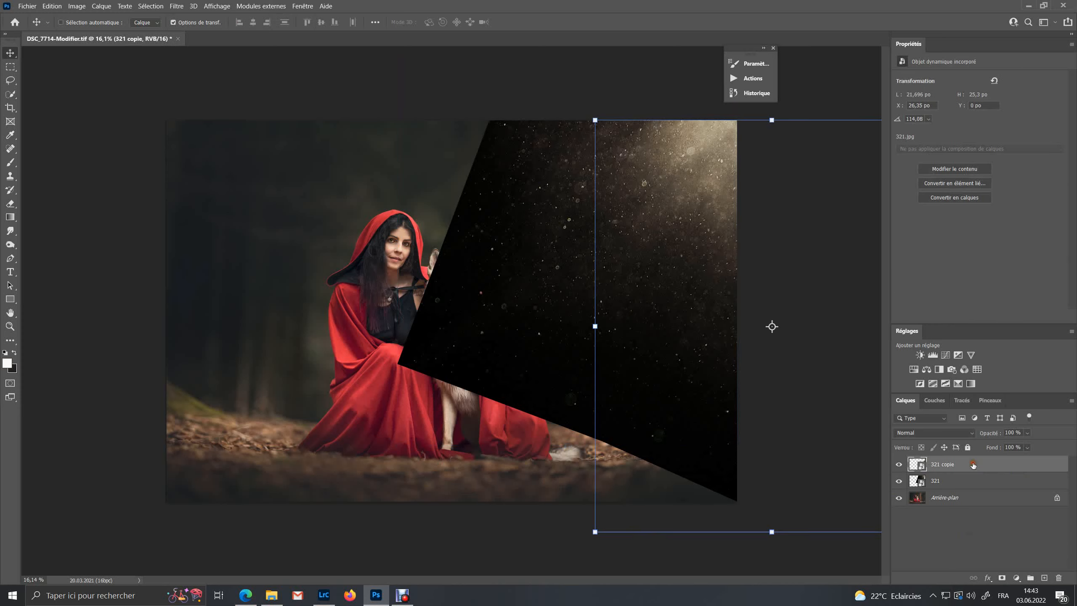
shift+click(957, 480)
right_click(954, 478)
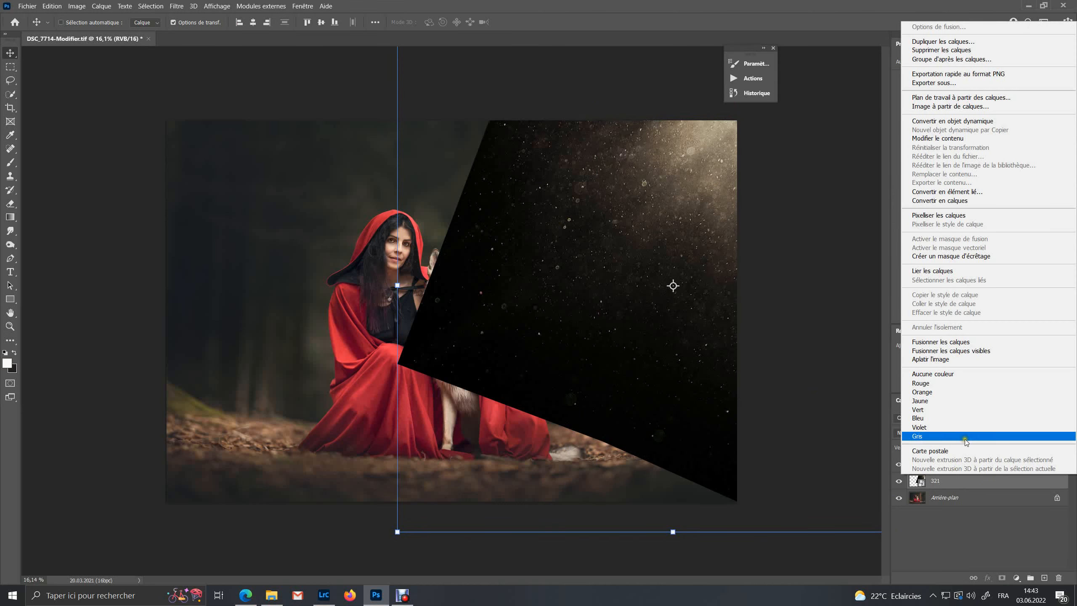
click(976, 60)
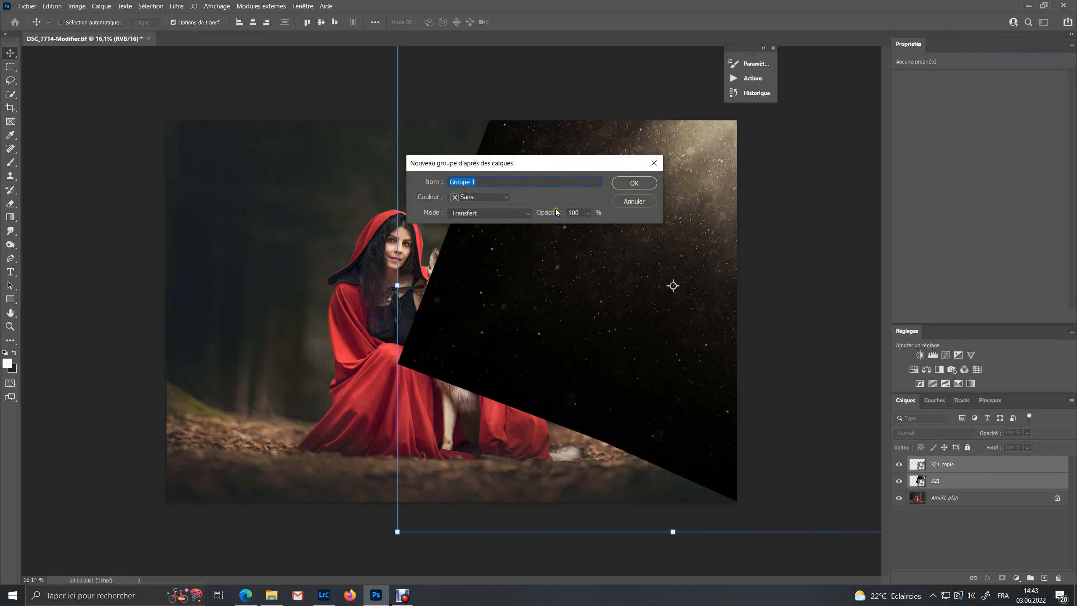
text(Overlay)
click(629, 183)
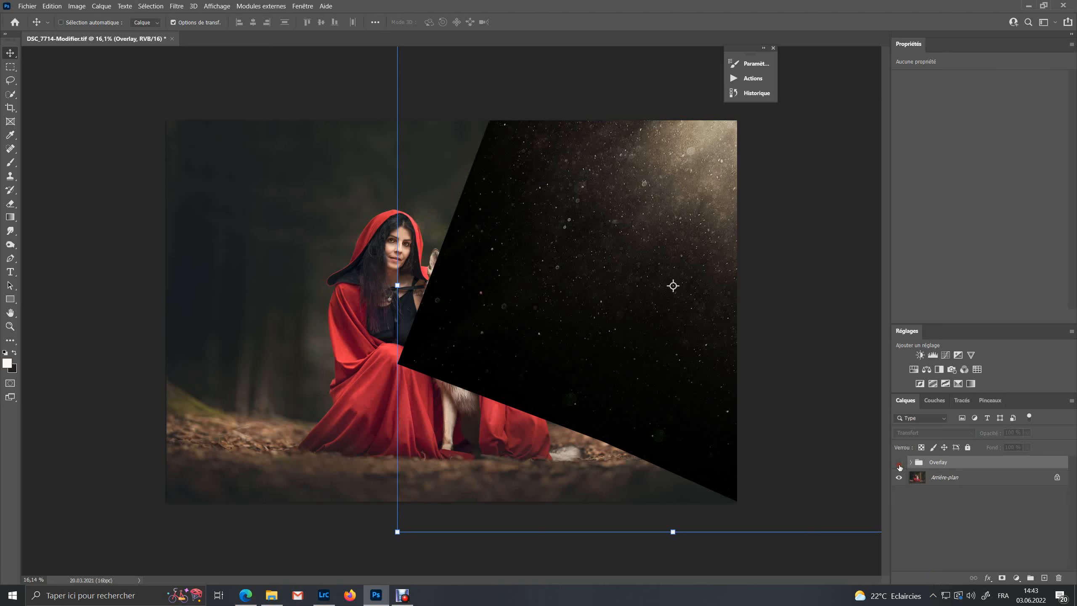
Set the Overlay group's blend mode to Superposition
click(899, 464)
click(899, 463)
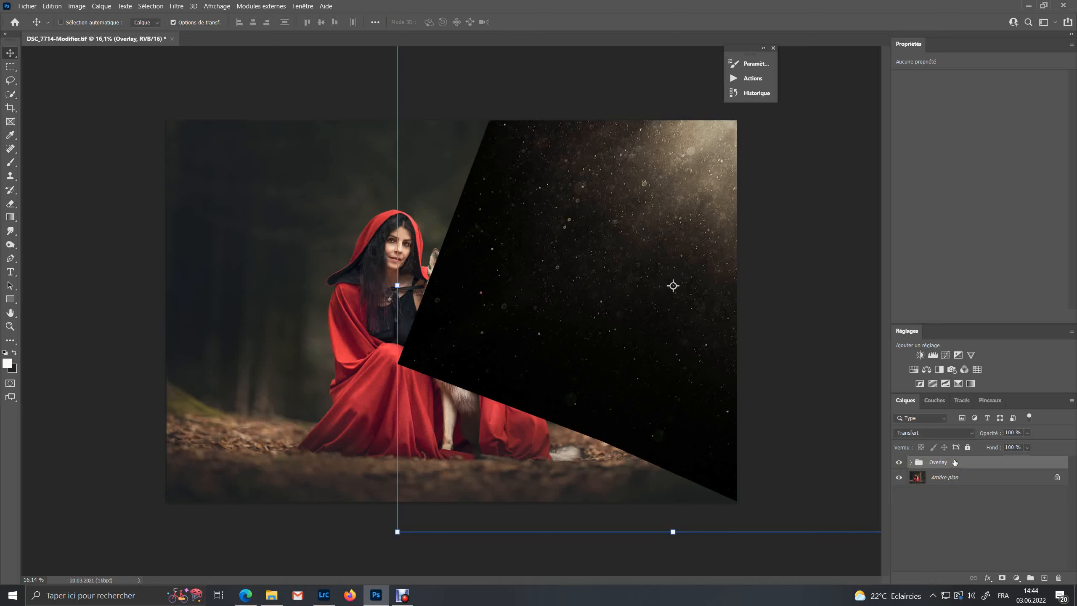
click(973, 435)
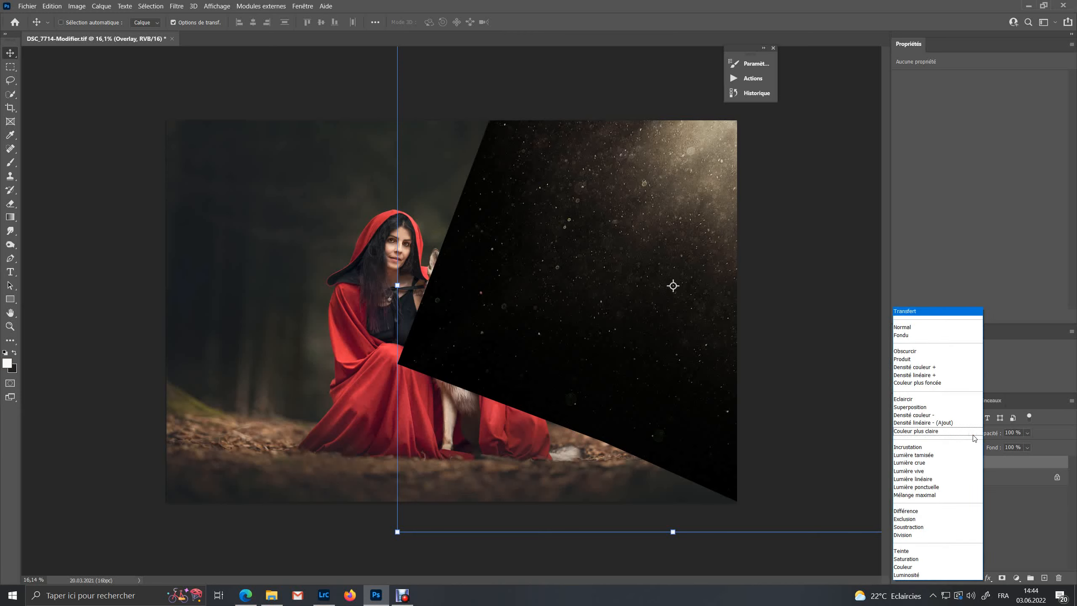
click(952, 409)
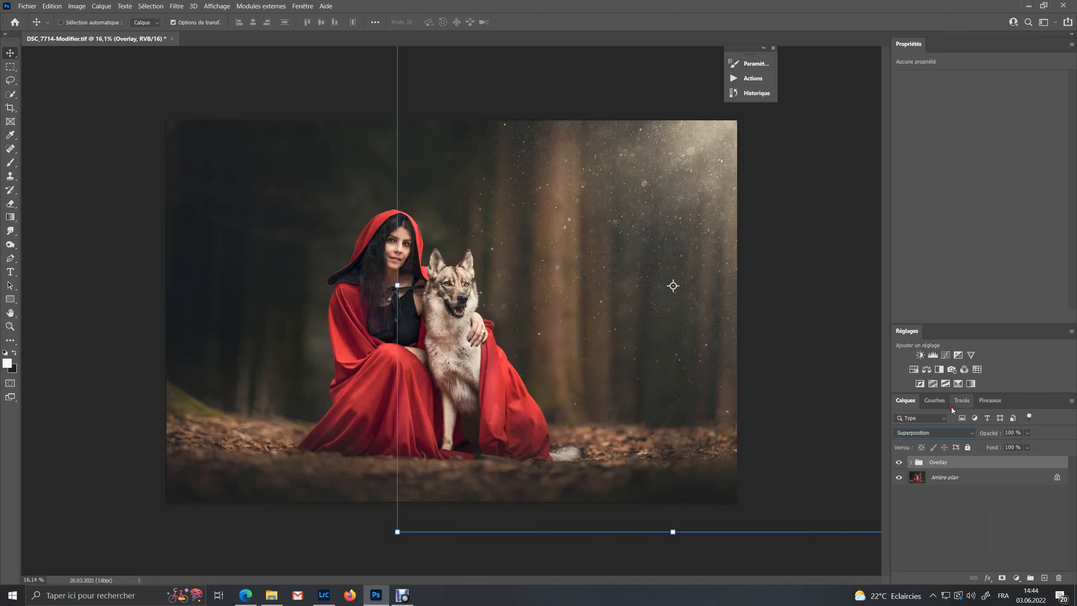
Toggle the Overlay group's visibility and zoom in to compare the dust effect on the photo
click(899, 462)
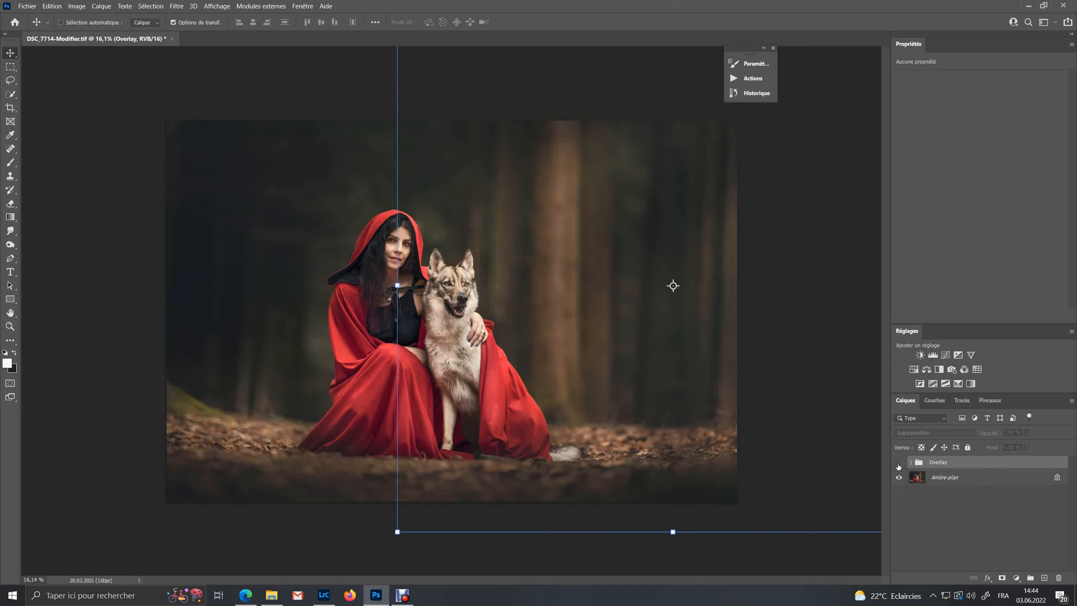
click(899, 463)
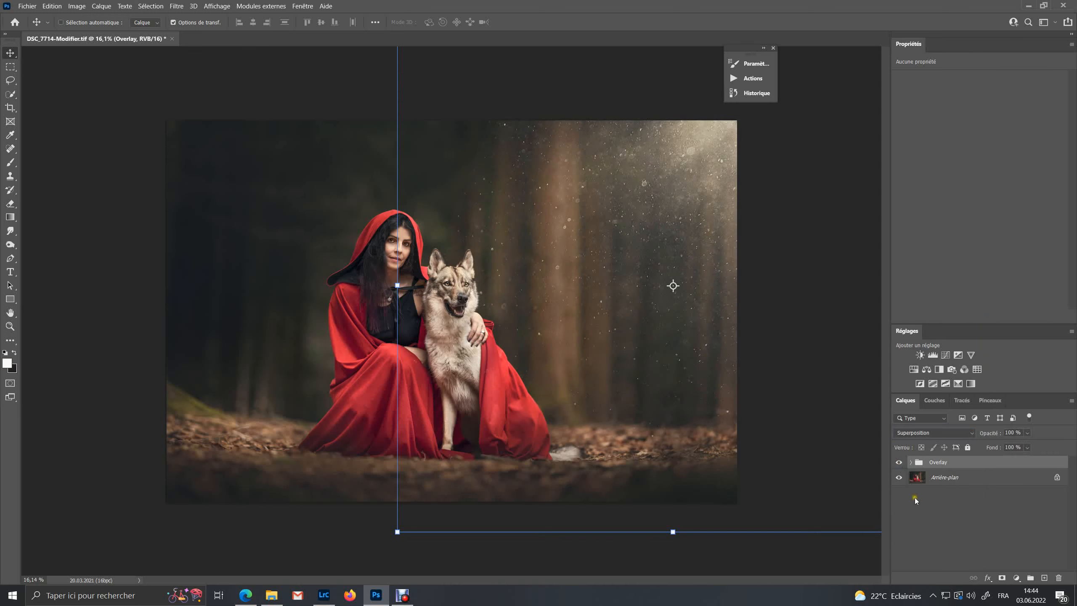
click(956, 509)
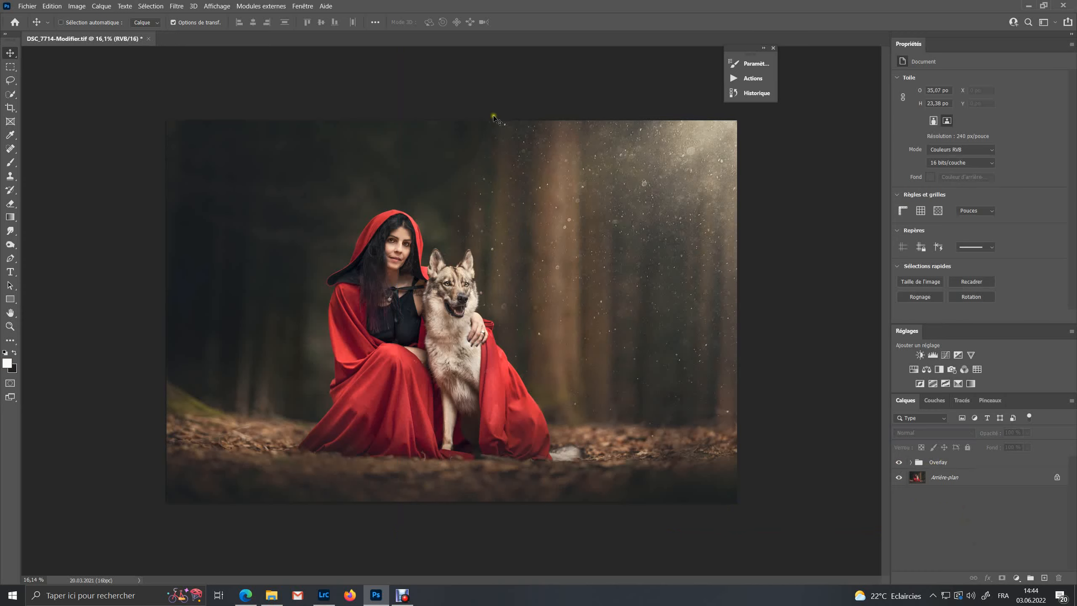
scroll(499, 130, up, 5)
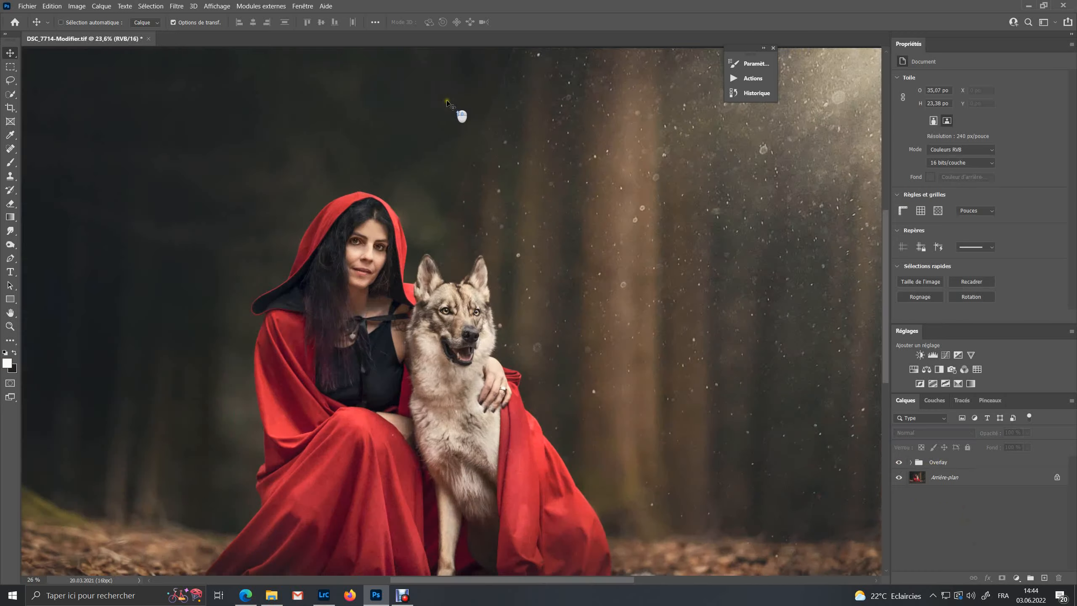
scroll(534, 167, up, 1)
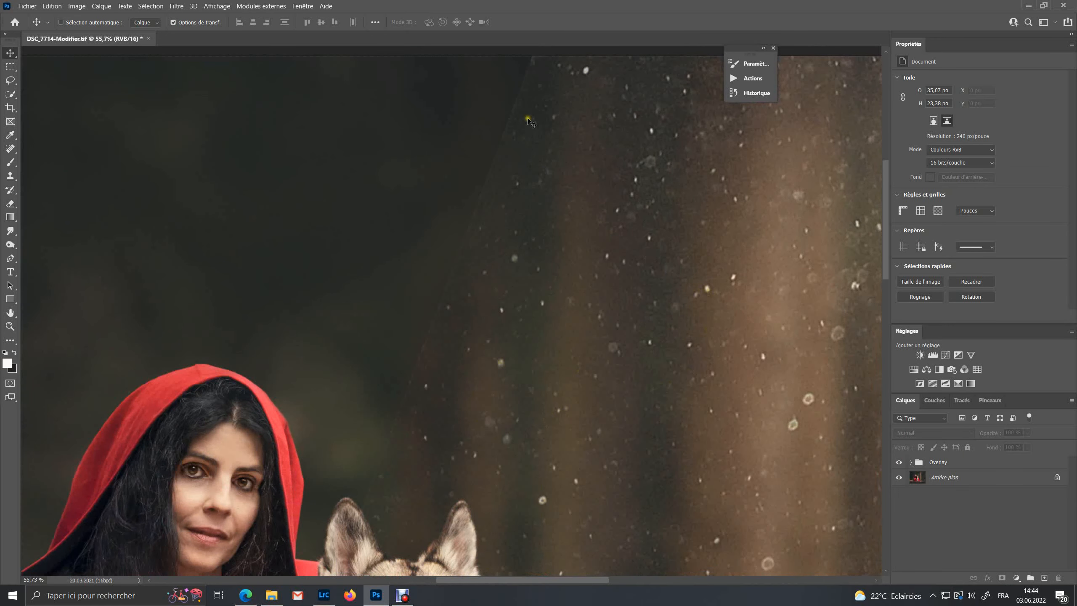
Add a layer mask to the Overlay group
scroll(381, 483, down, 3)
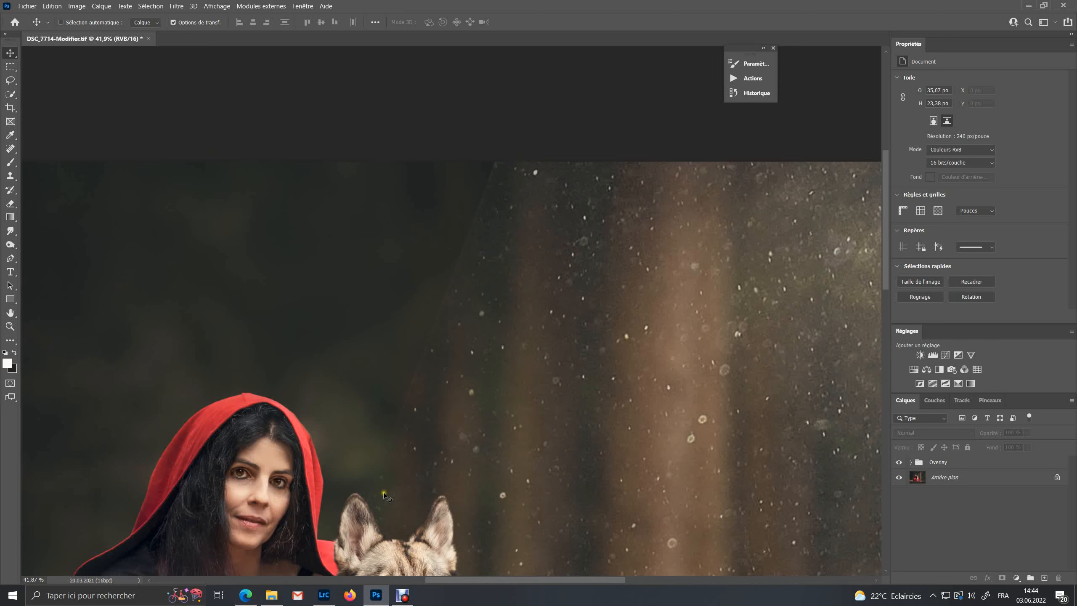
scroll(400, 452, down, 5)
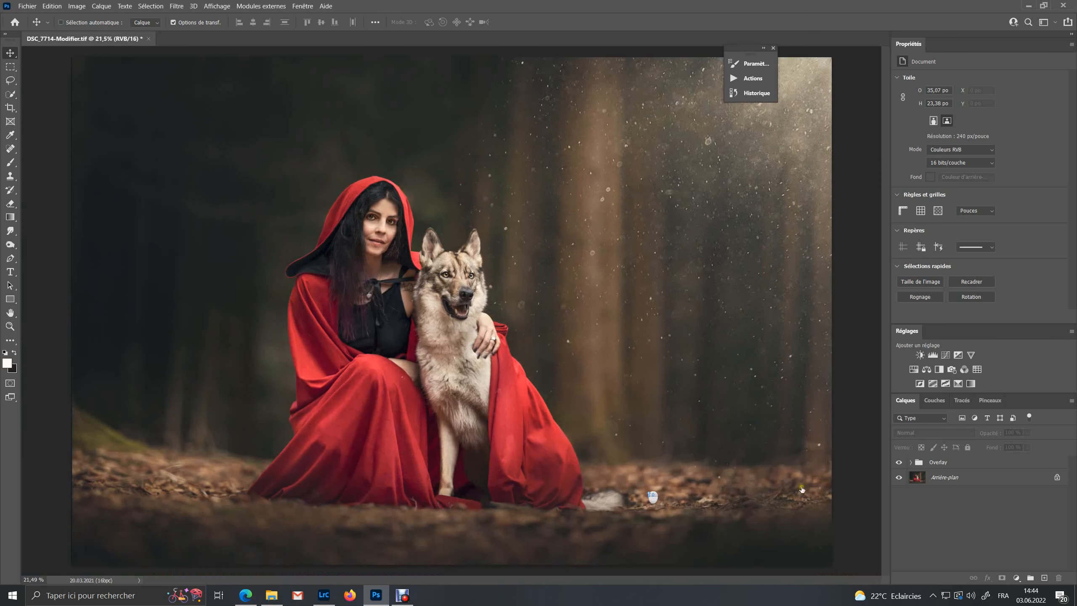
click(939, 463)
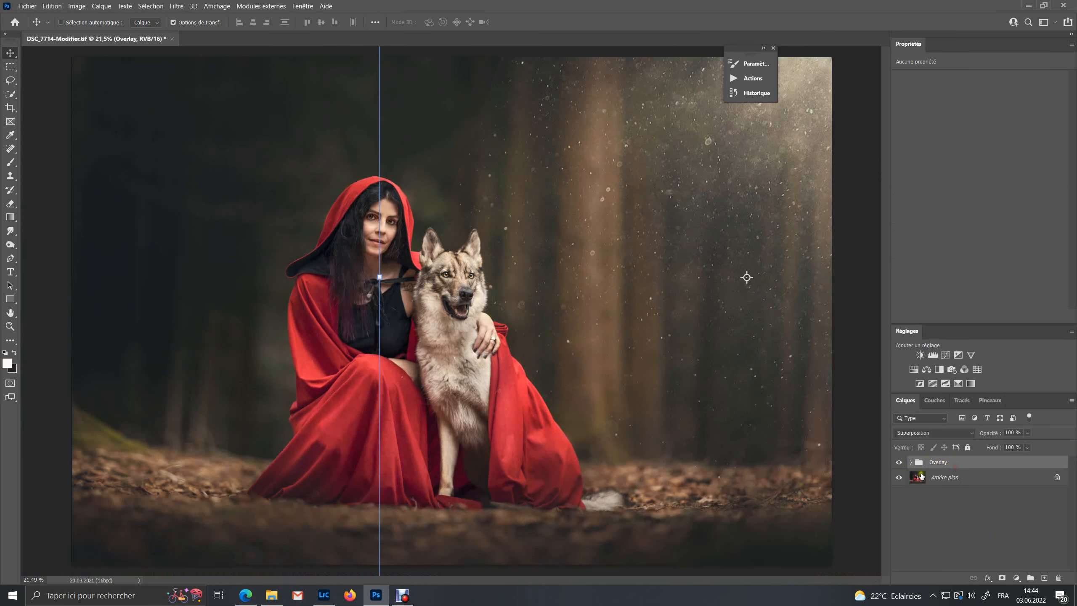
click(1001, 579)
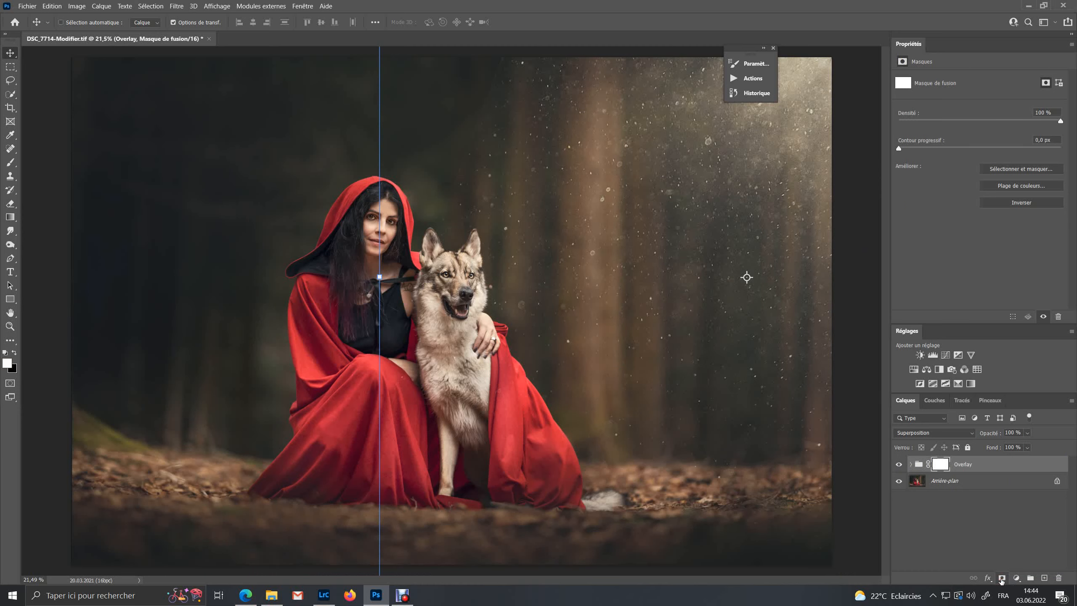
Paint black with a large soft brush on the Overlay mask to hide the dust over the left side and the subjects
scroll(637, 441, down, 2)
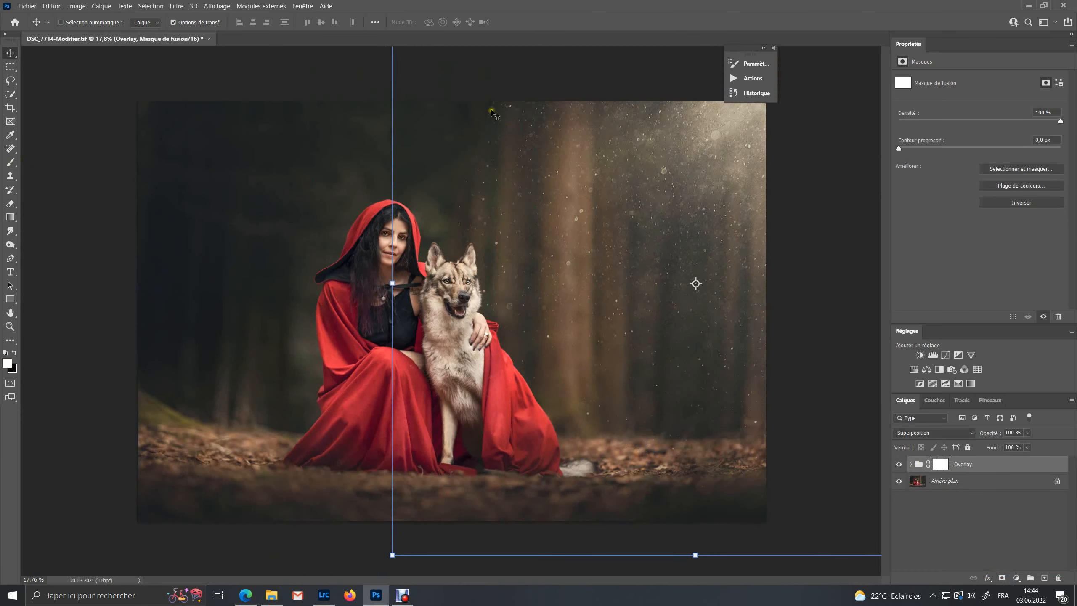
click(12, 164)
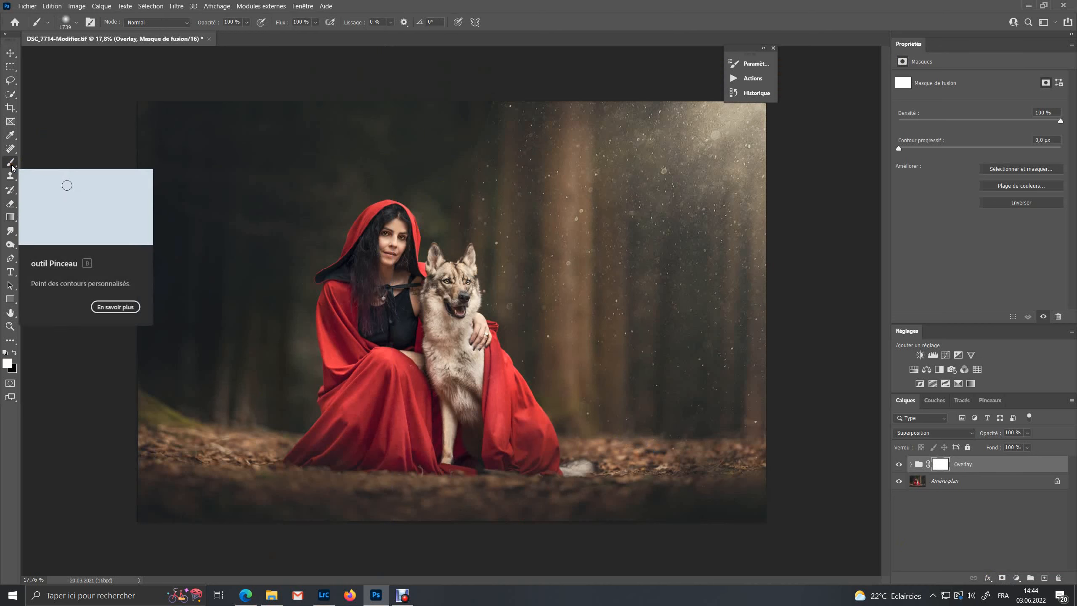
click(13, 352)
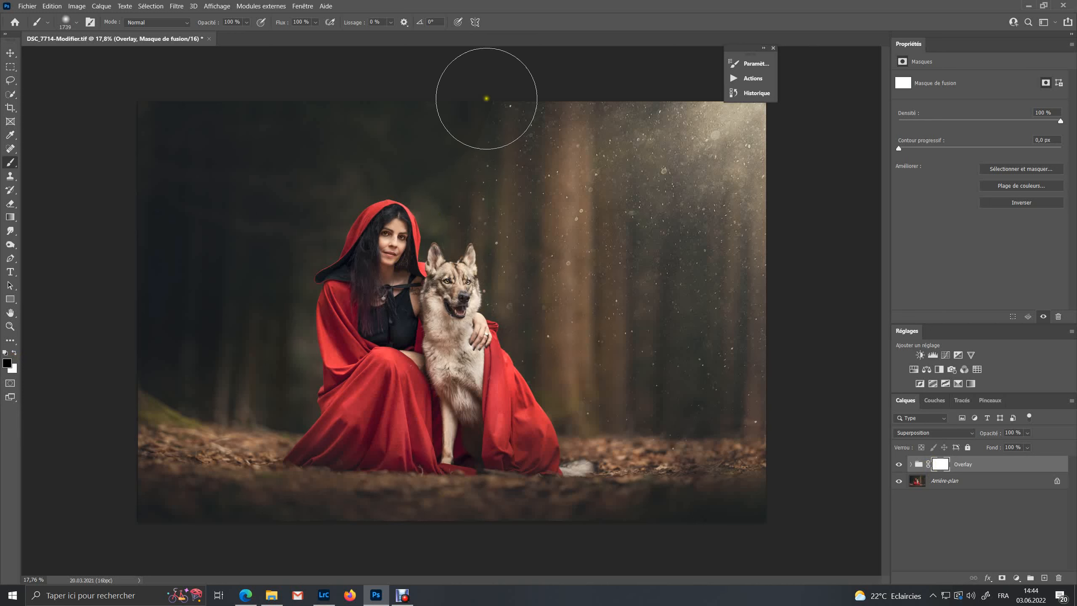
mouse_move(457, 116)
mouse_down()
mouse_move(462, 137)
mouse_move(286, 444)
mouse_move(375, 425)
mouse_move(465, 334)
mouse_move(364, 430)
mouse_up()
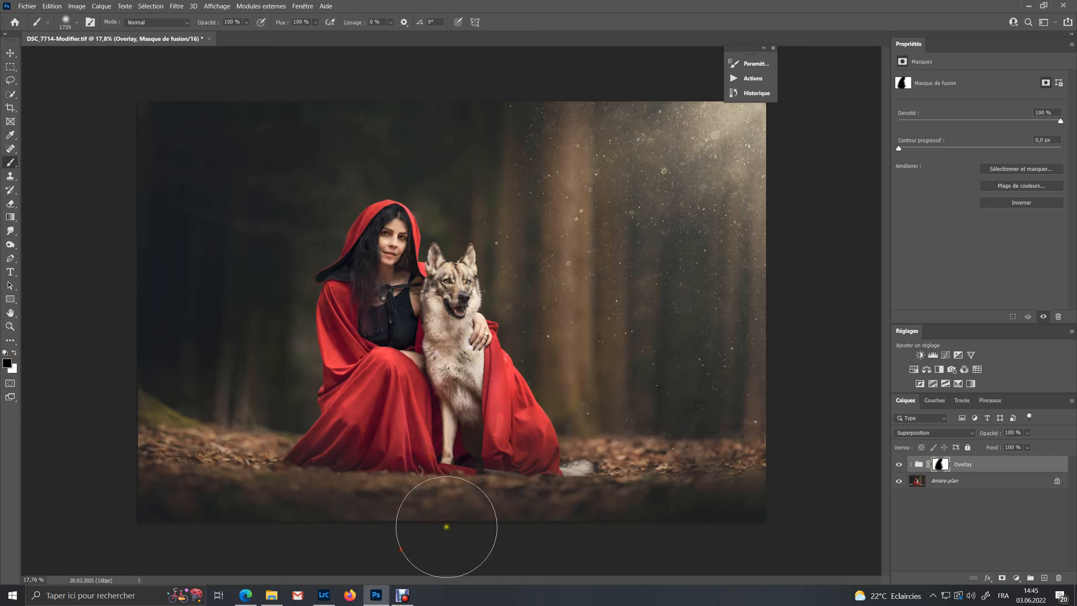
mouse_move(542, 569)
mouse_down()
mouse_move(789, 465)
mouse_move(772, 521)
mouse_move(311, 548)
mouse_up()
mouse_move(792, 470)
mouse_down()
mouse_move(498, 502)
mouse_move(285, 507)
mouse_up()
mouse_move(464, 97)
mouse_down()
mouse_move(488, 80)
mouse_move(348, 268)
mouse_up()
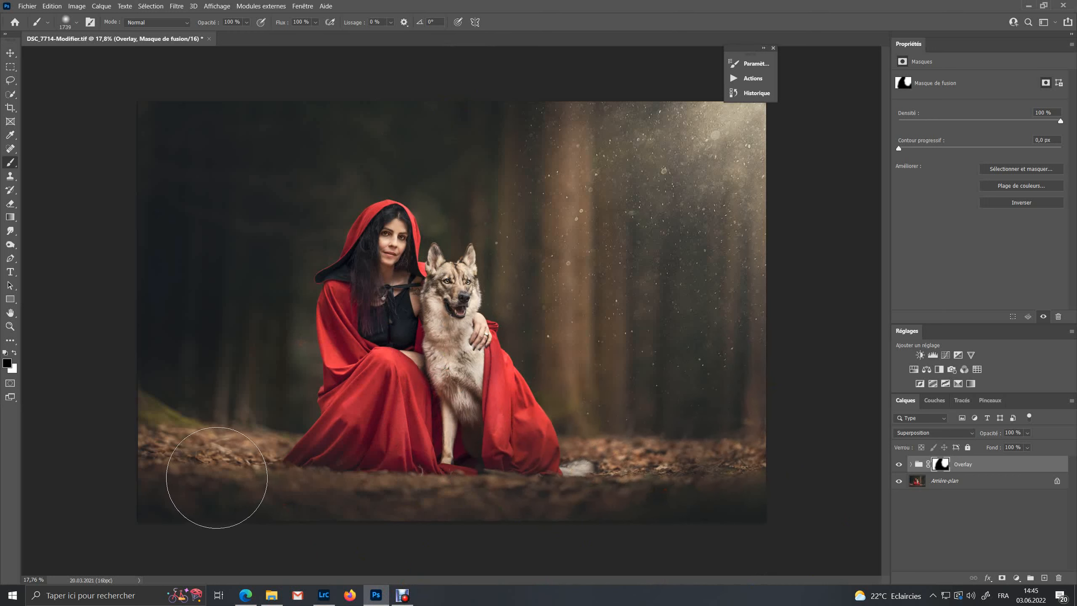
click(216, 477)
Add a Hue/Saturation adjustment layer inside the Overlay group and move it above the group
scroll(736, 295, up, 5)
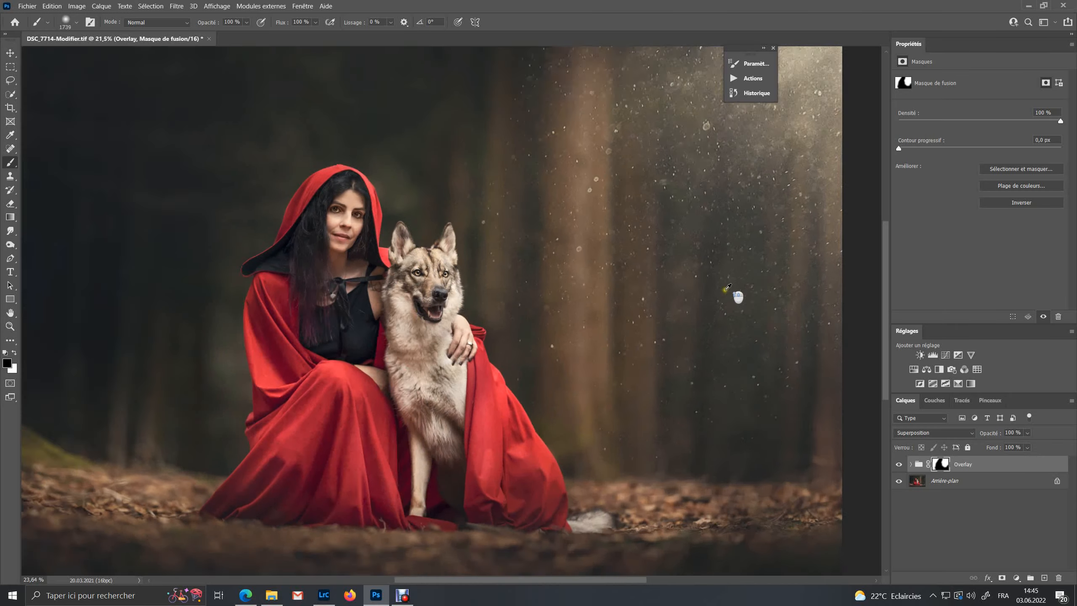
scroll(721, 307, up, 5)
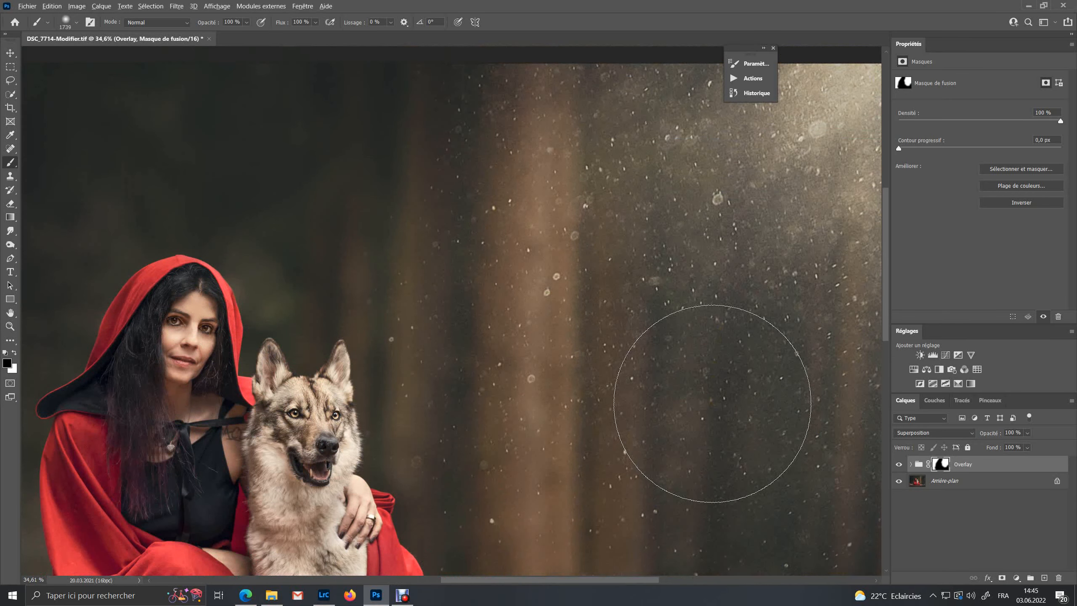
scroll(712, 403, down, 5)
scroll(711, 393, down, 1)
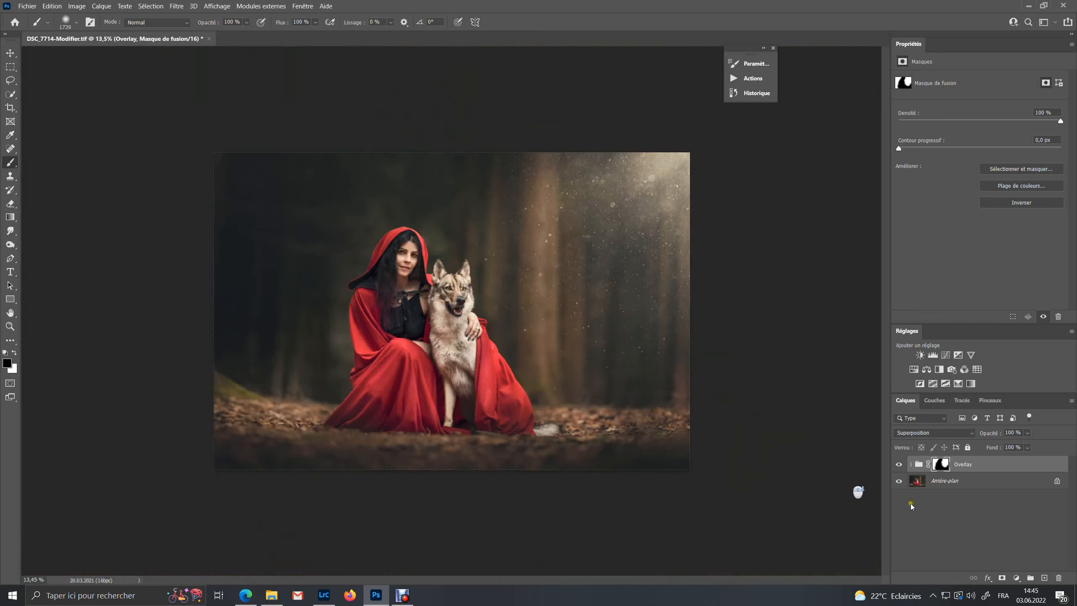
click(918, 463)
click(911, 465)
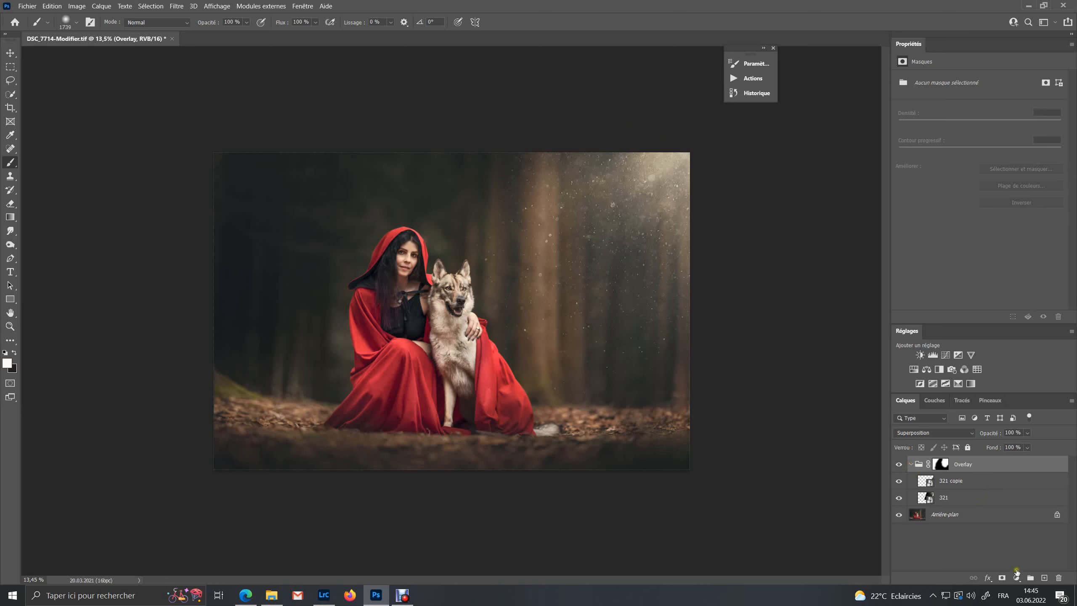
click(1017, 577)
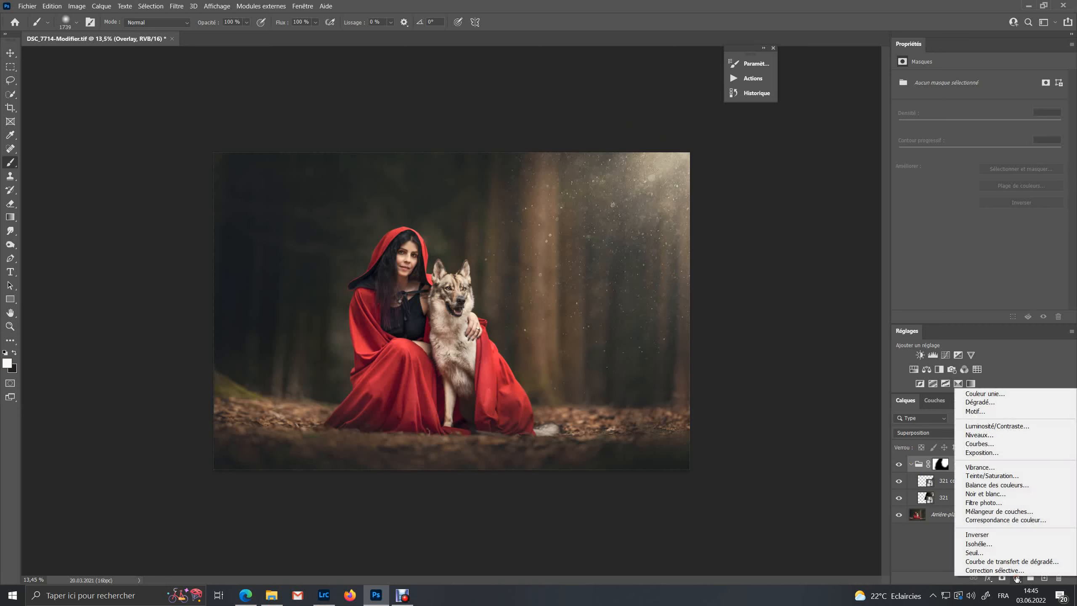
click(1003, 477)
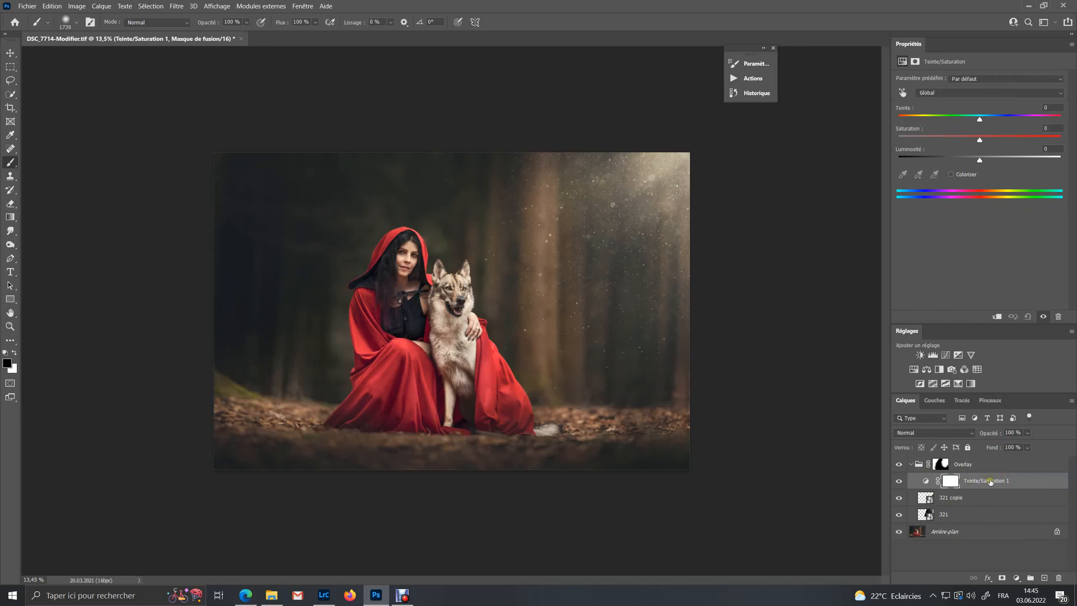
drag(986, 482, 937, 456)
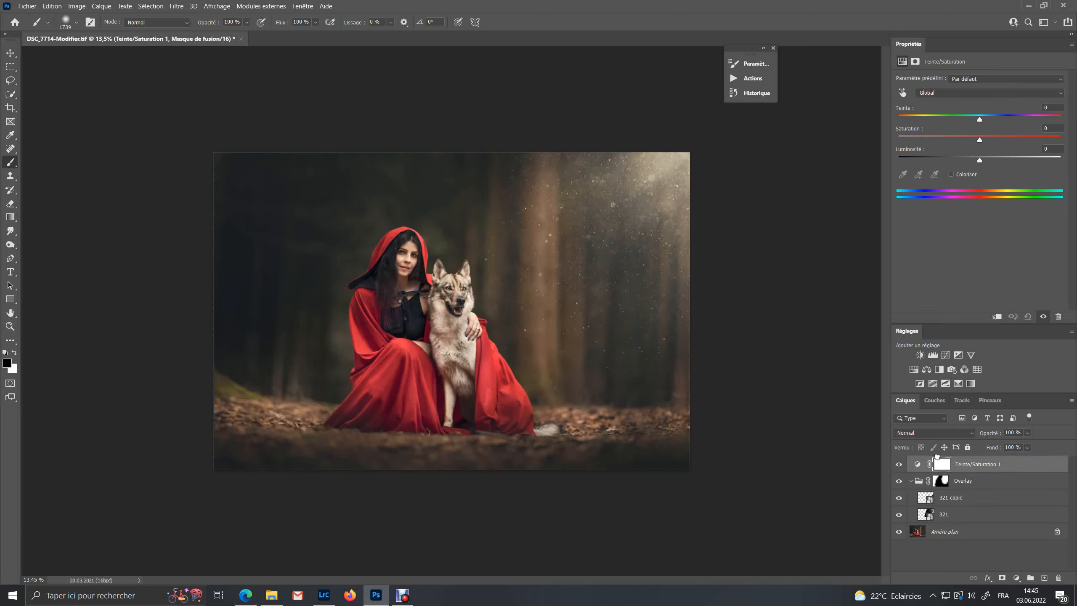
Create a clipping mask so the Hue/Saturation layer affects only the Overlay group, and collapse the group
right_click(966, 465)
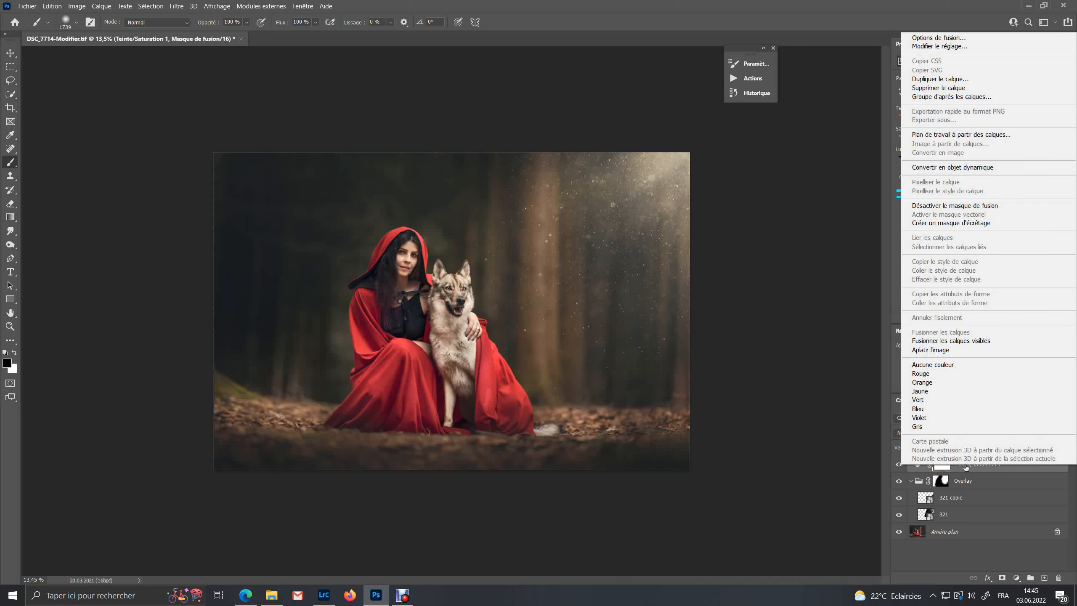
click(968, 223)
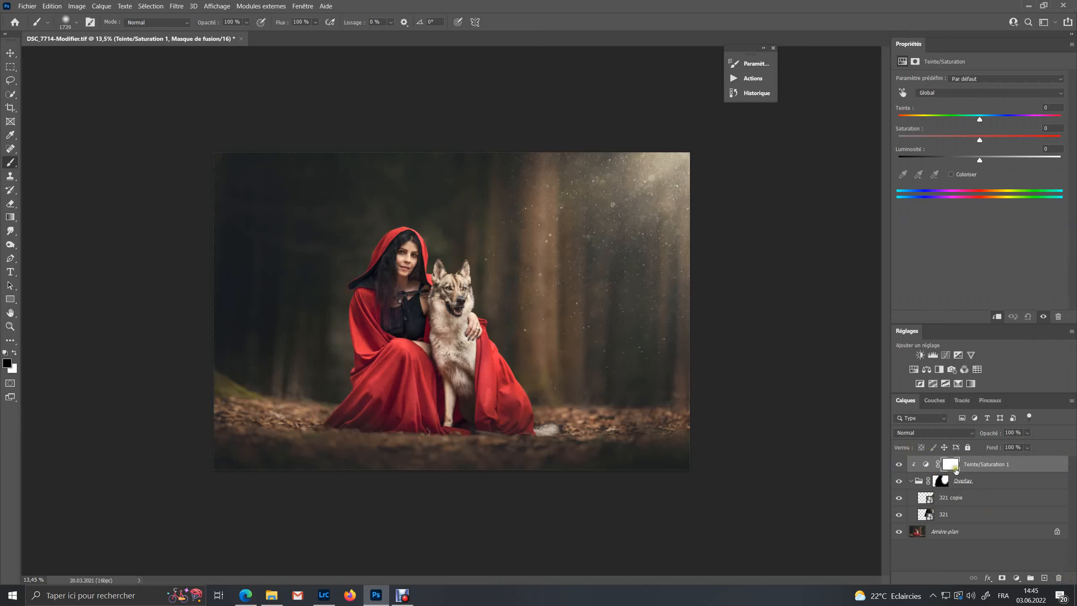
click(912, 482)
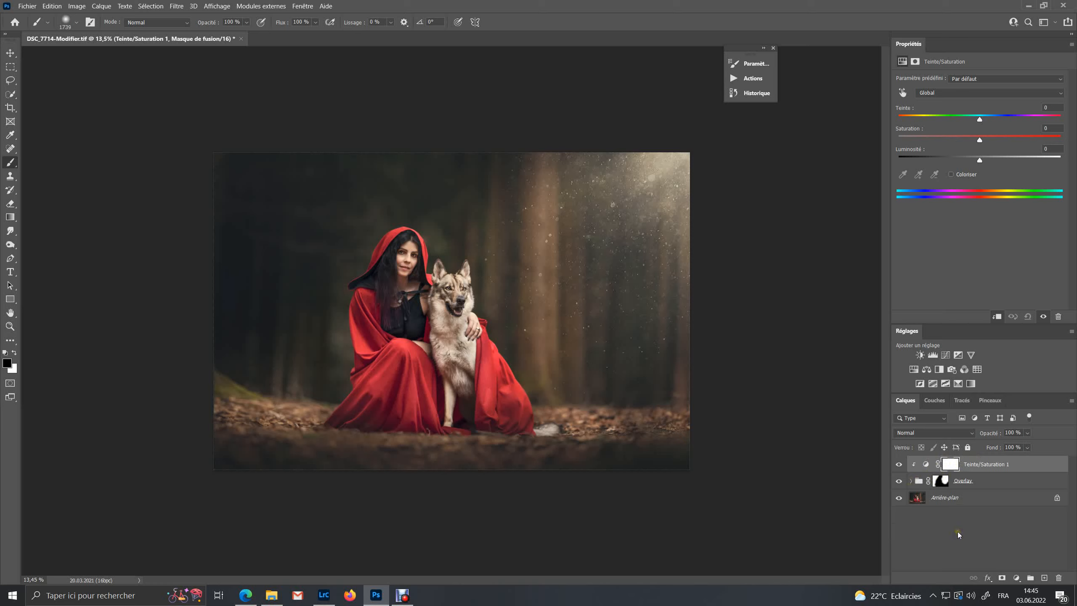
Set the global saturation of the Hue/Saturation adjustment to +16 and toggle the layer to compare
click(925, 464)
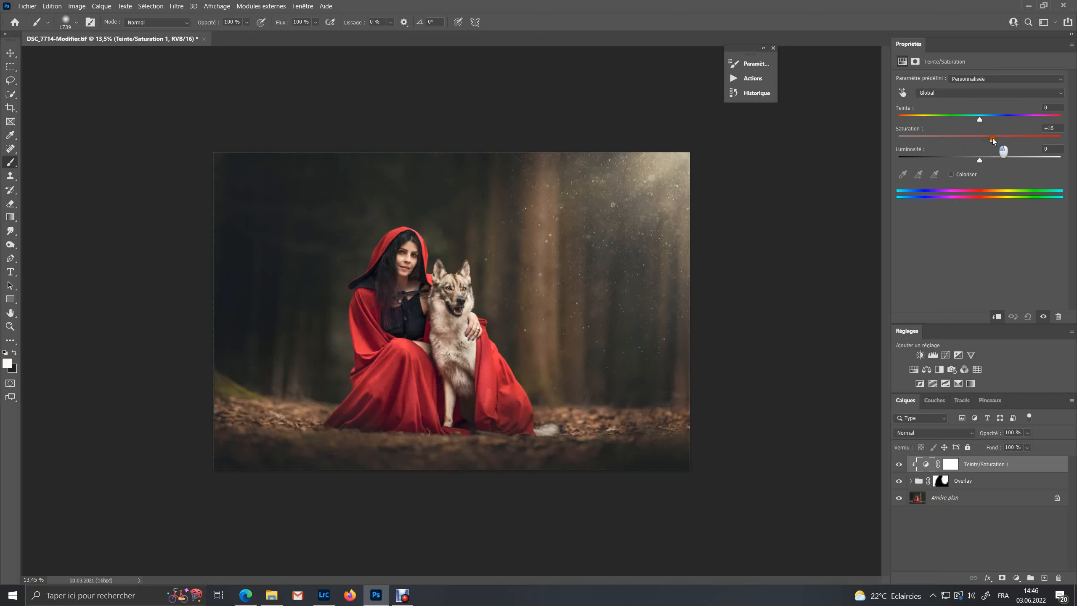
drag(1032, 138, 976, 120)
mouse_move(979, 160)
mouse_down()
mouse_move(989, 161)
mouse_move(978, 162)
mouse_up()
click(899, 465)
click(899, 465)
Switch the Hue/Saturation range to Yellows and raise their saturation to +25
click(967, 93)
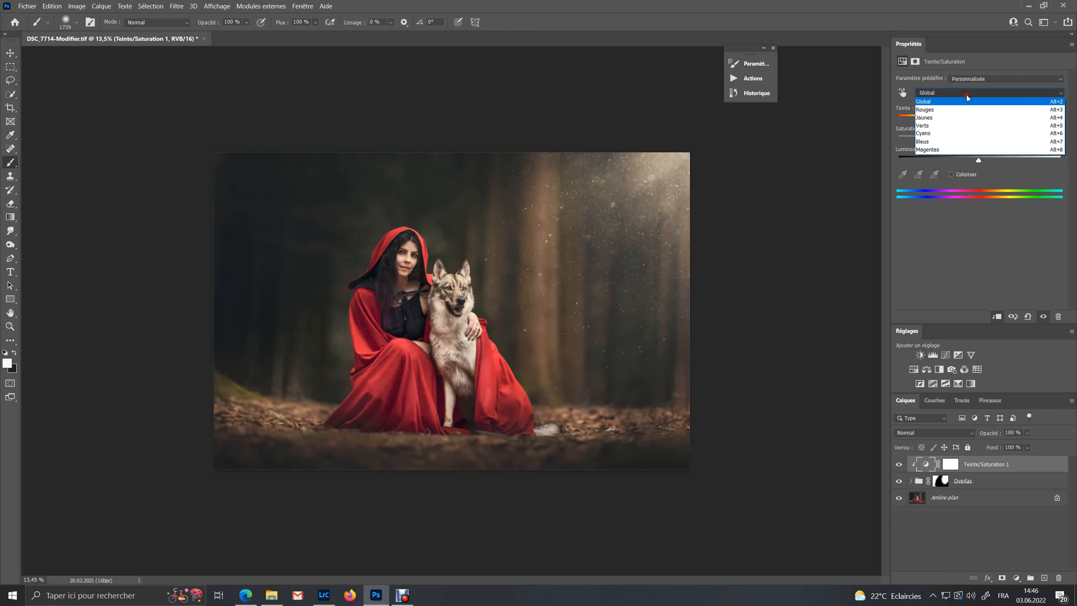
click(968, 112)
drag(981, 141, 1000, 141)
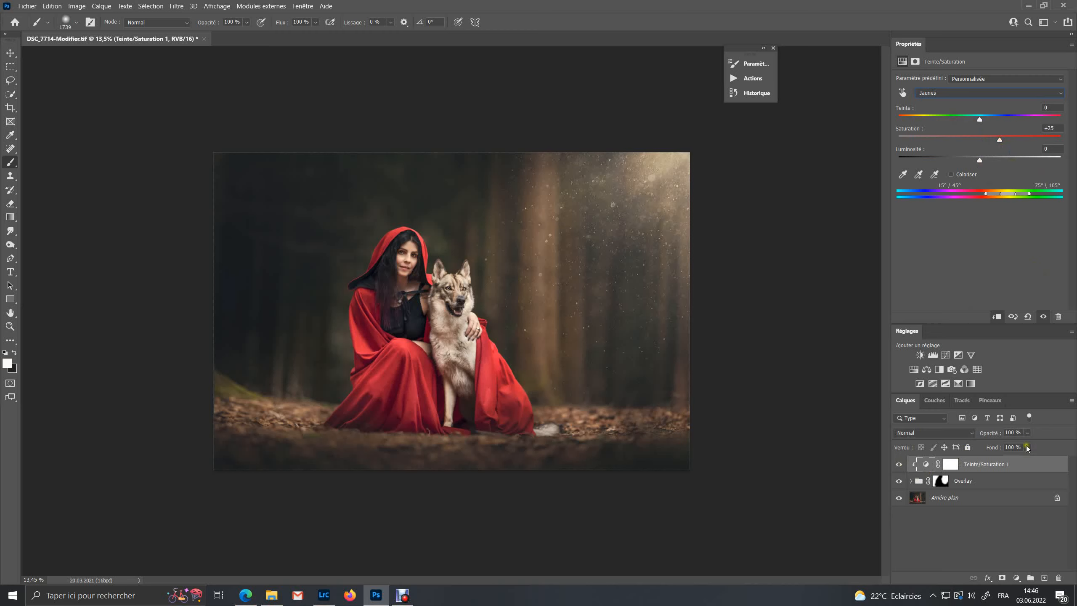
Apply a Gaussian Blur with a 6,8 pixel radius to the 321 copy dust layer
click(978, 484)
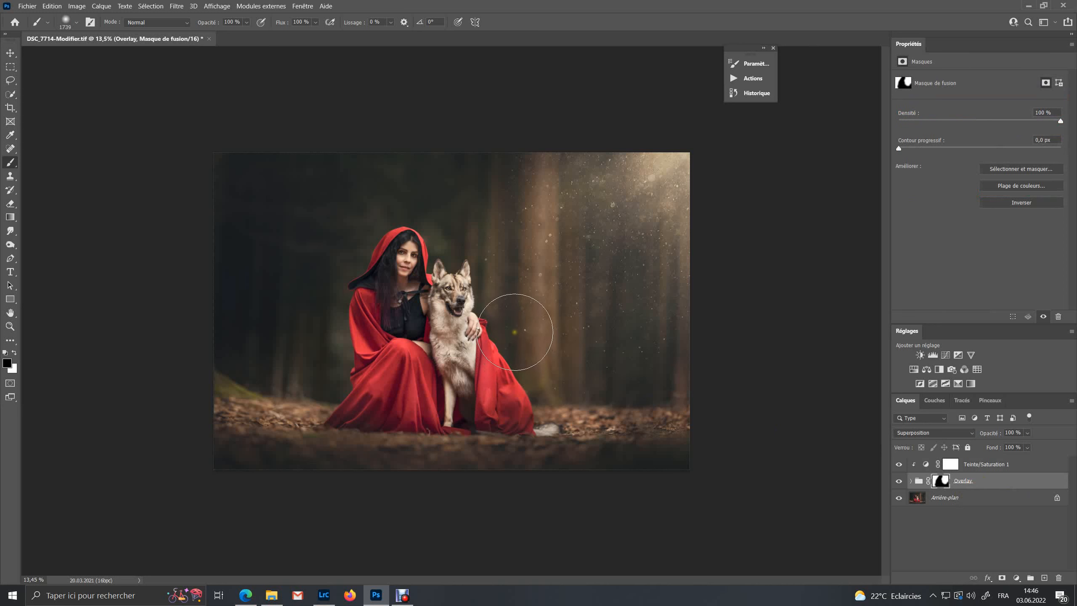
scroll(515, 332, up, 3)
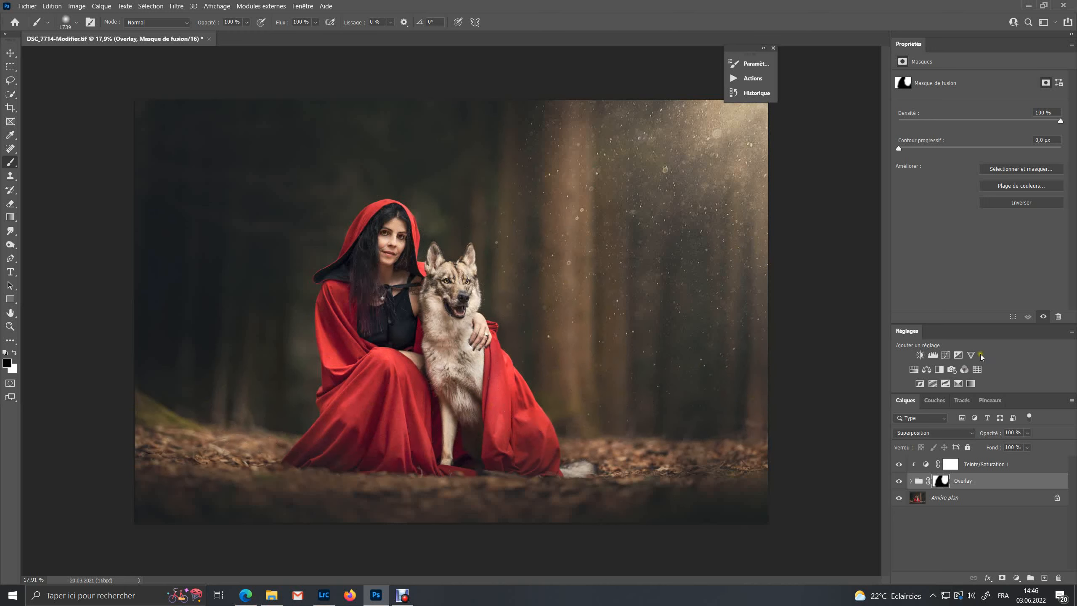
click(911, 481)
click(960, 502)
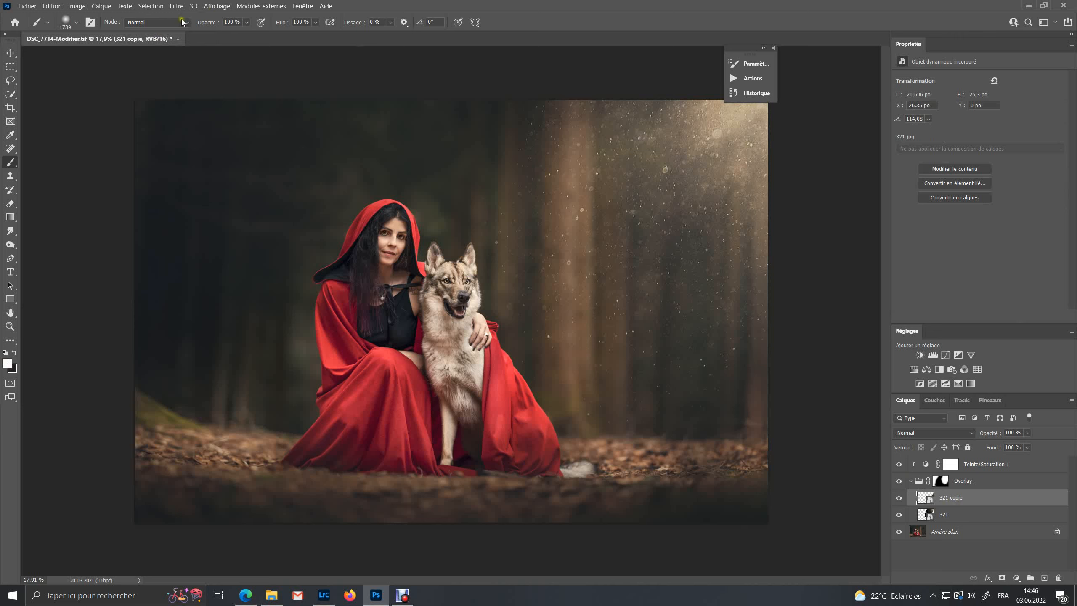
click(175, 6)
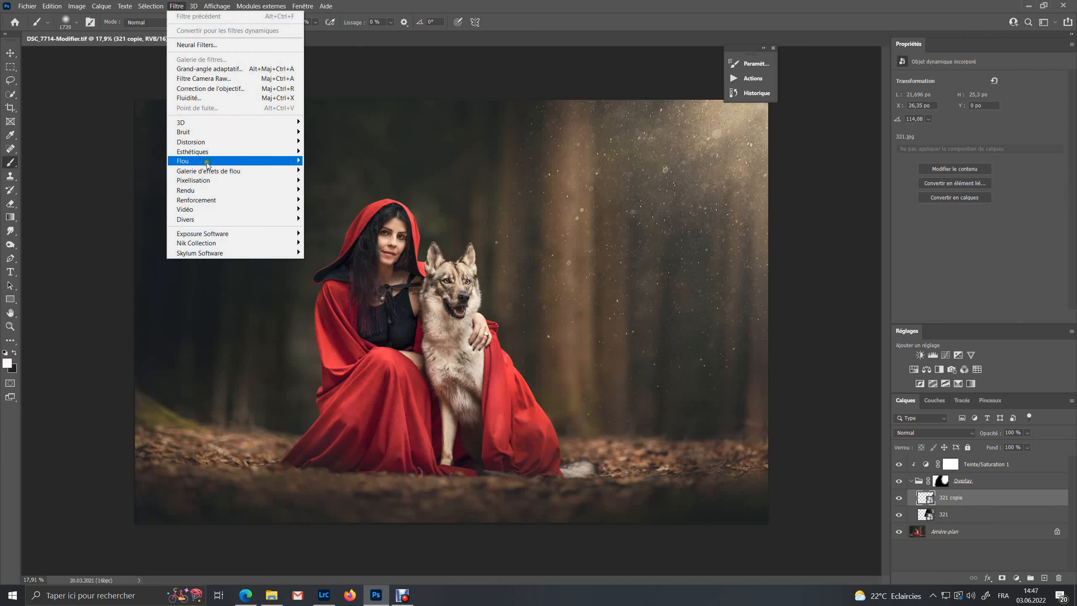
mouse_move(208, 165)
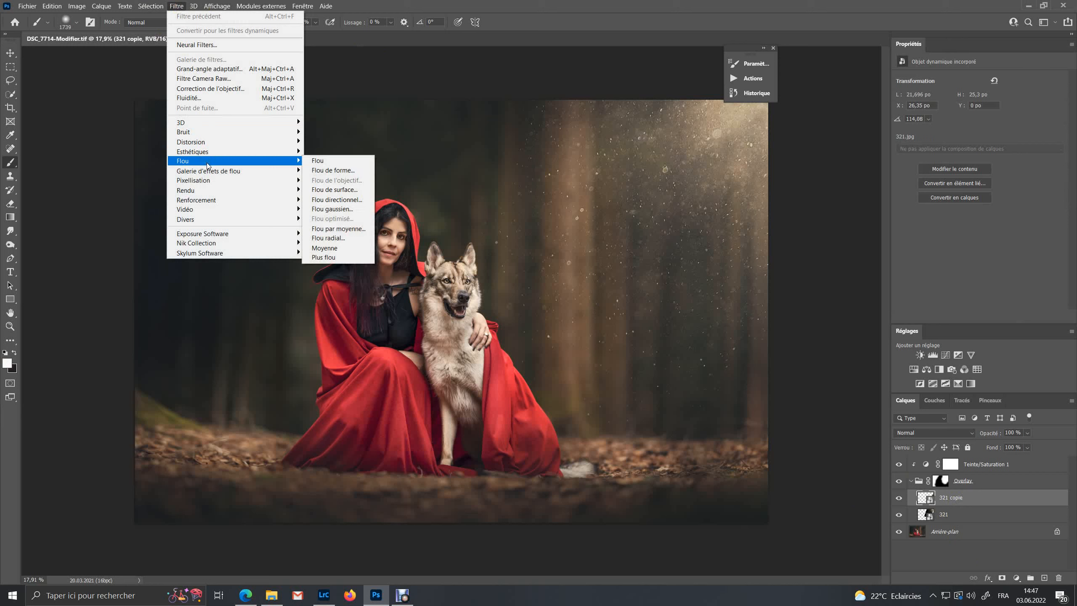
click(341, 210)
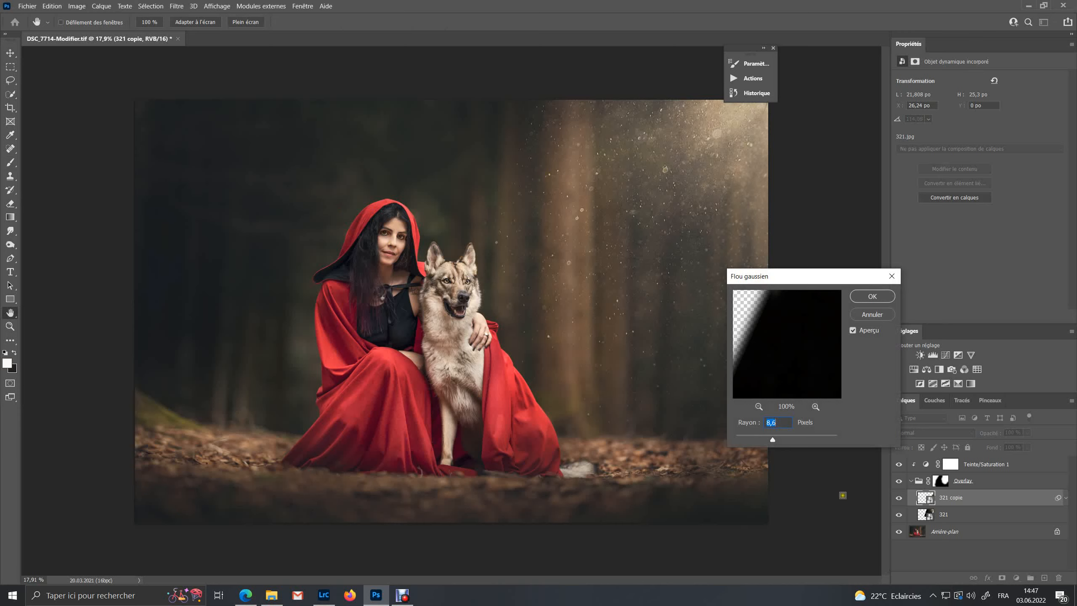
mouse_move(774, 439)
mouse_down()
mouse_move(791, 437)
mouse_move(776, 437)
mouse_up()
drag(773, 438, 769, 438)
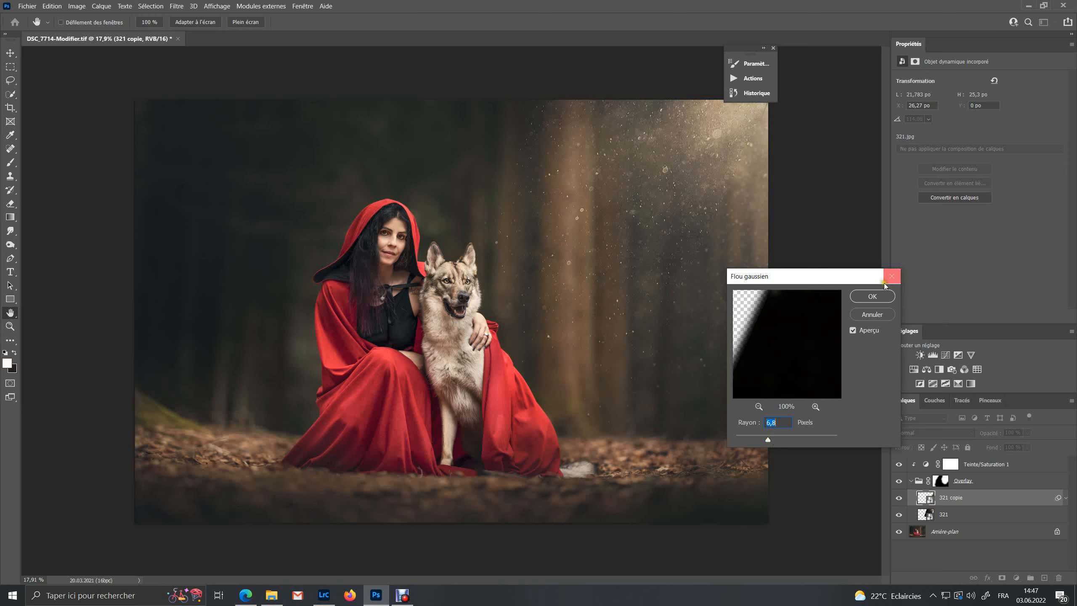
click(873, 295)
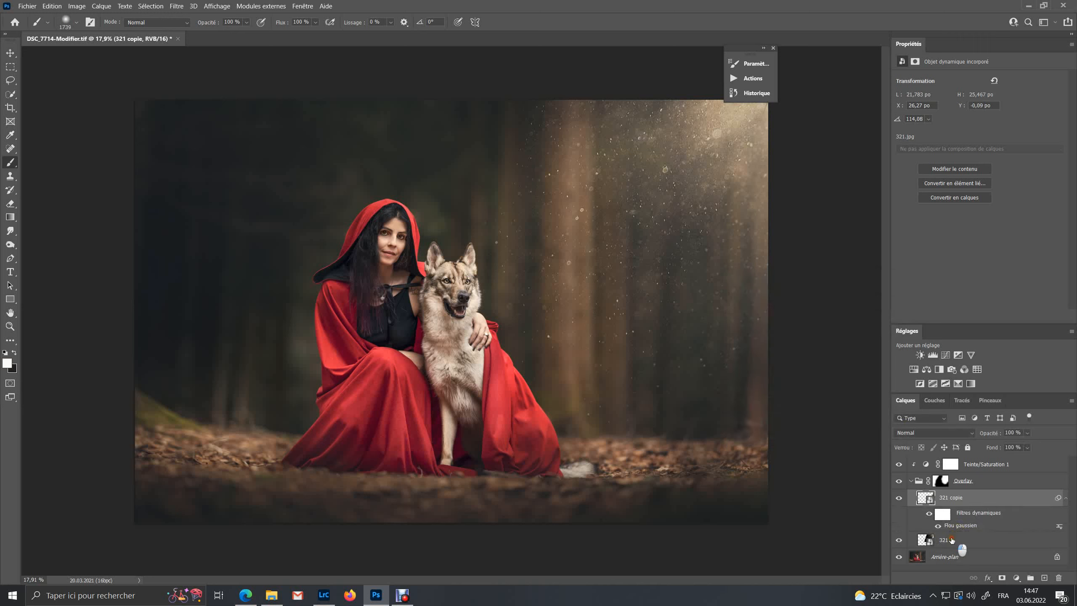
Apply the same Gaussian Blur of 6,8 pixels to the 321 dust layer and switch to the brush
click(951, 539)
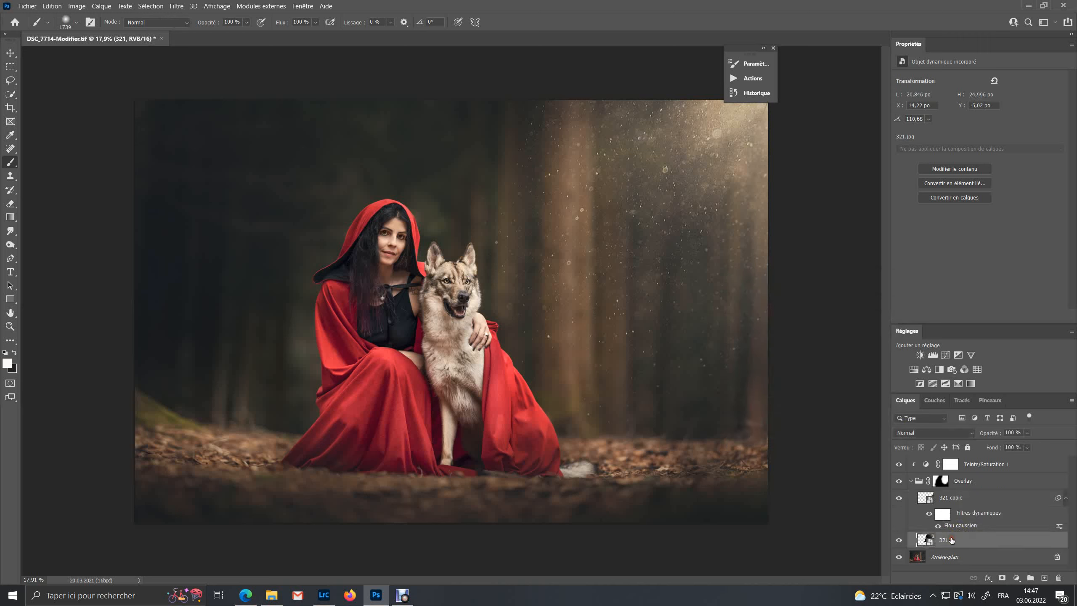
click(176, 6)
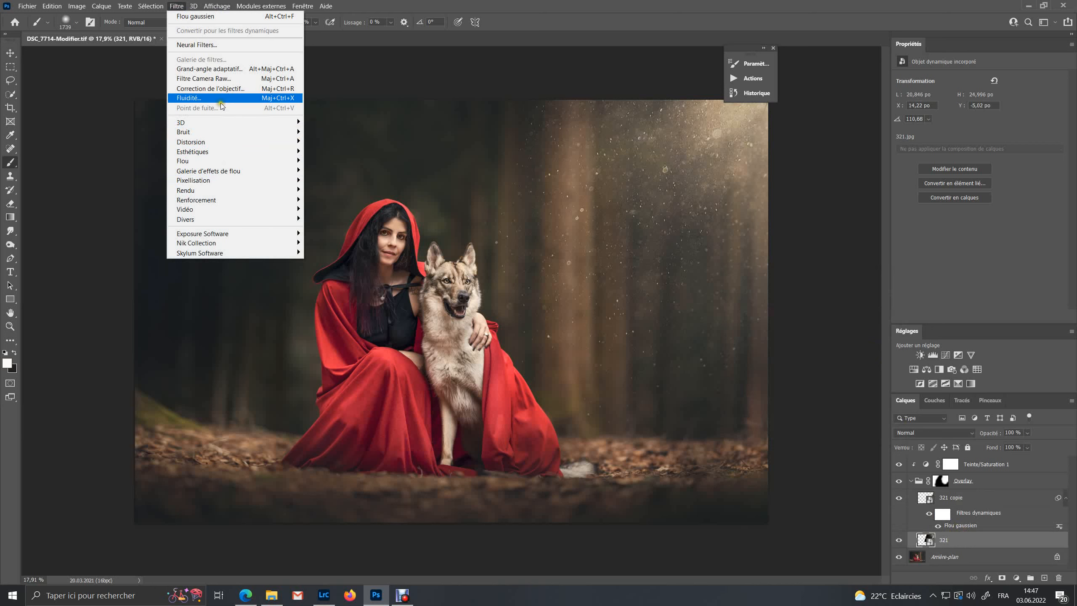
mouse_move(219, 160)
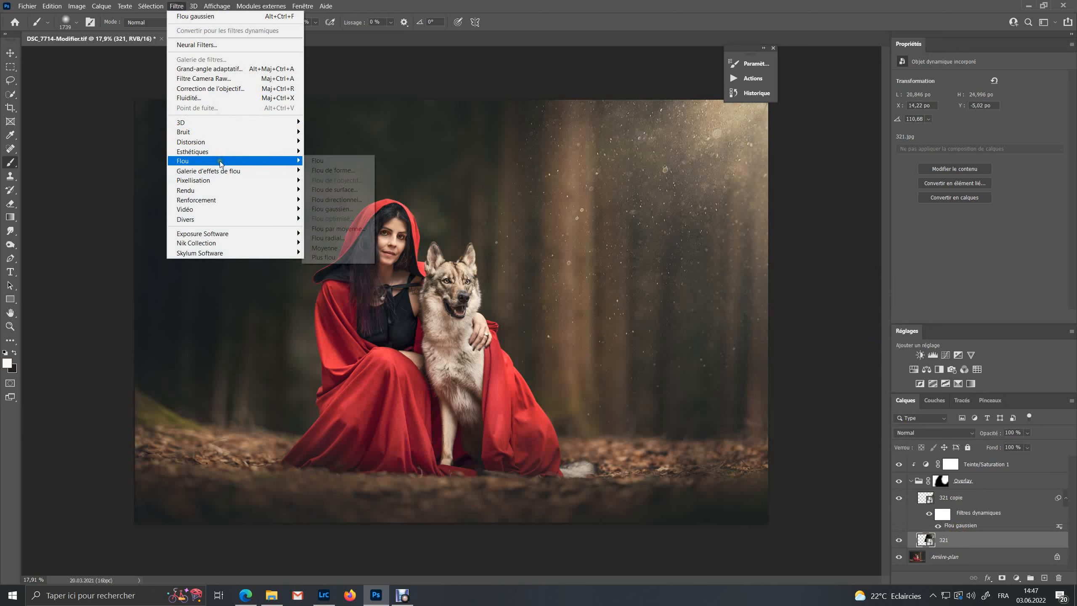
click(335, 209)
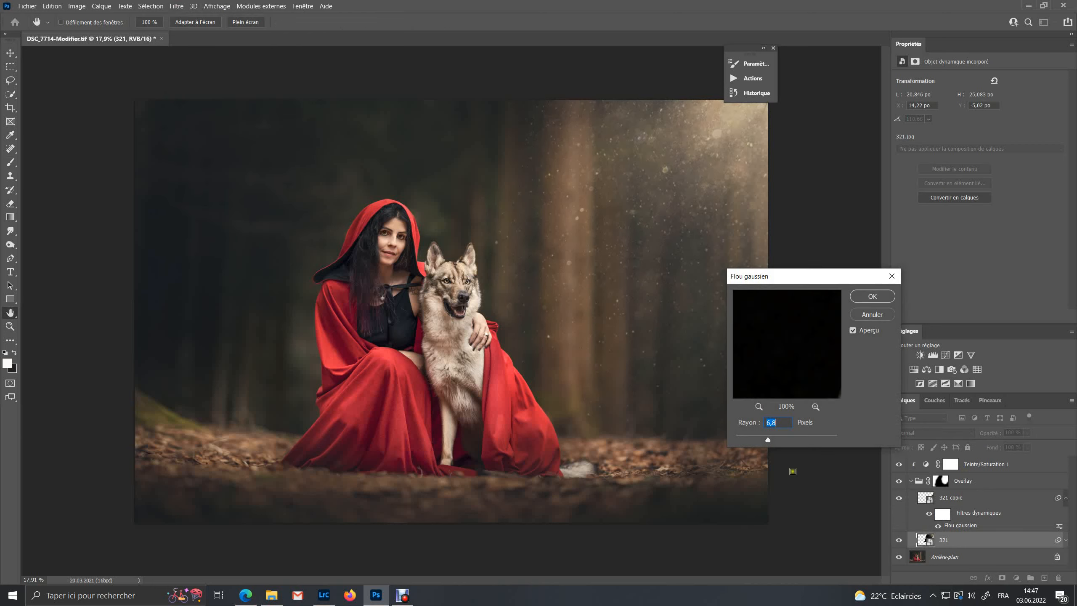
click(869, 298)
key(b)
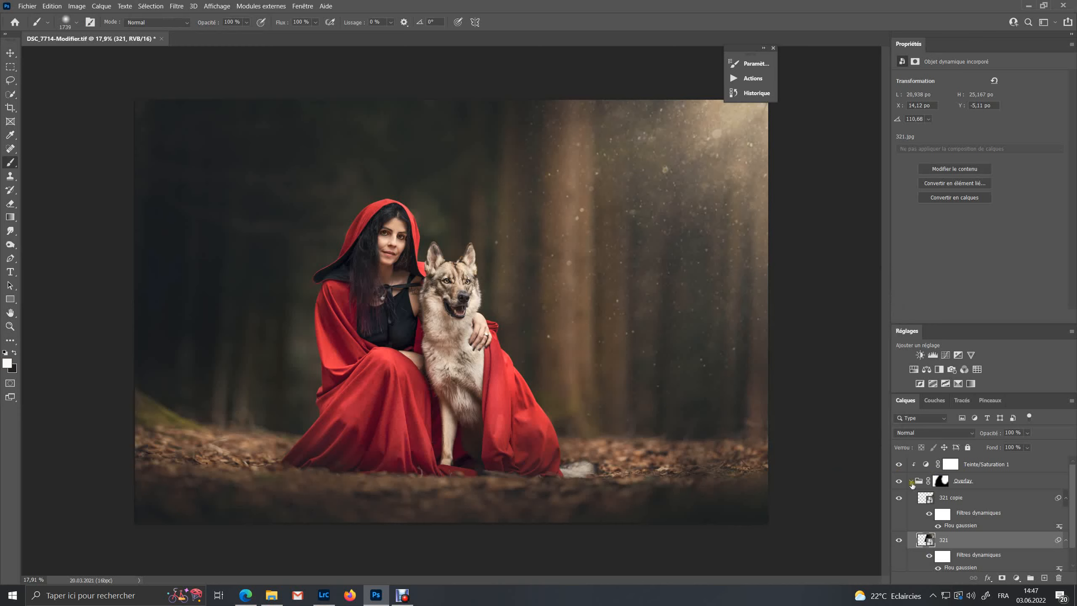
Add a Radial gradient fill layer above the Overlay group with a scale of 341%
click(910, 481)
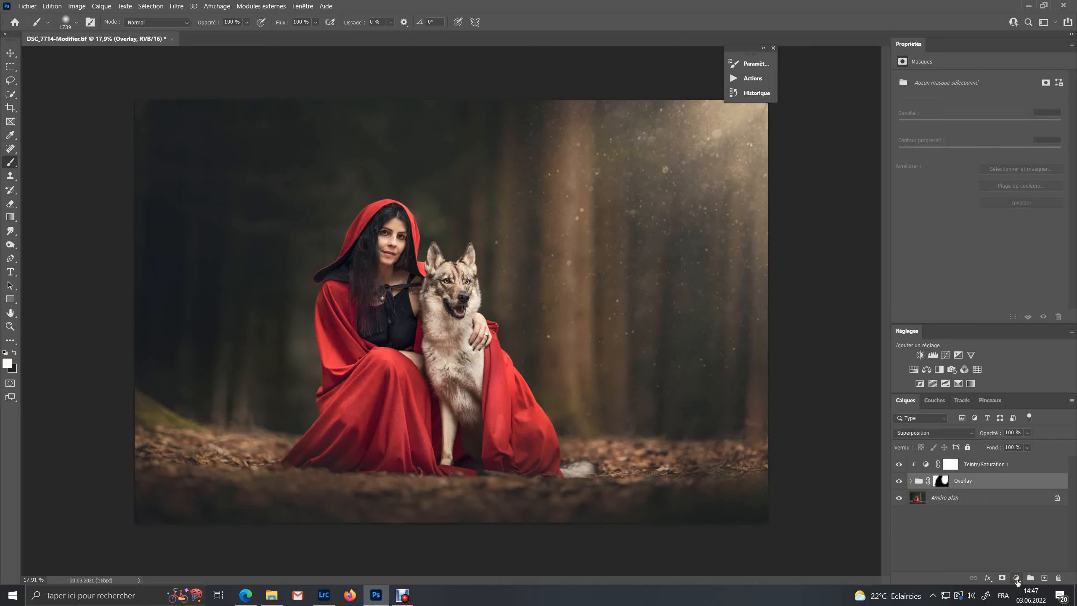
click(1017, 580)
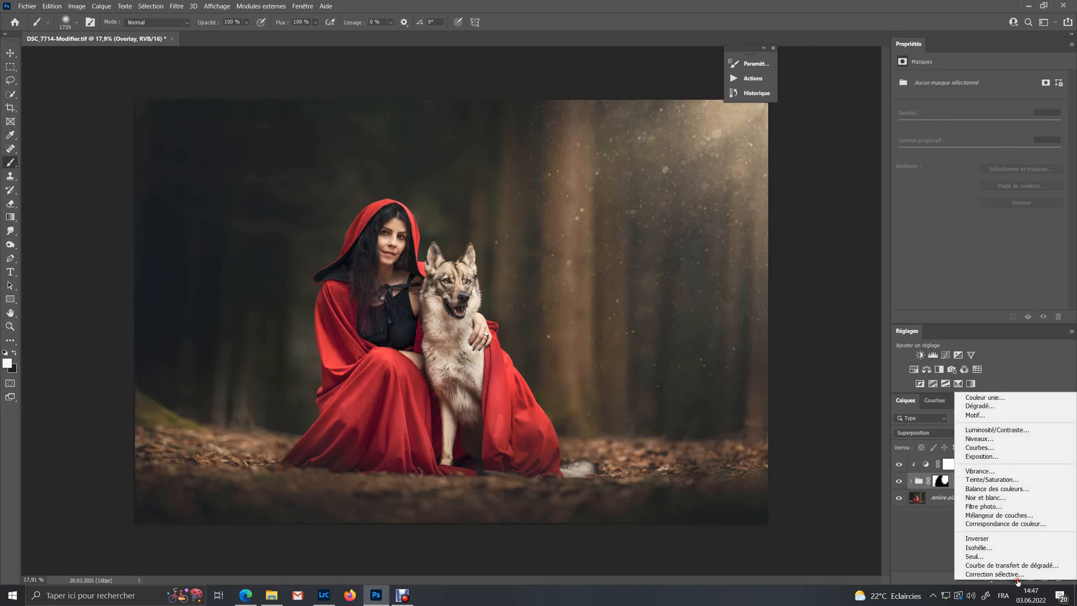
click(1001, 409)
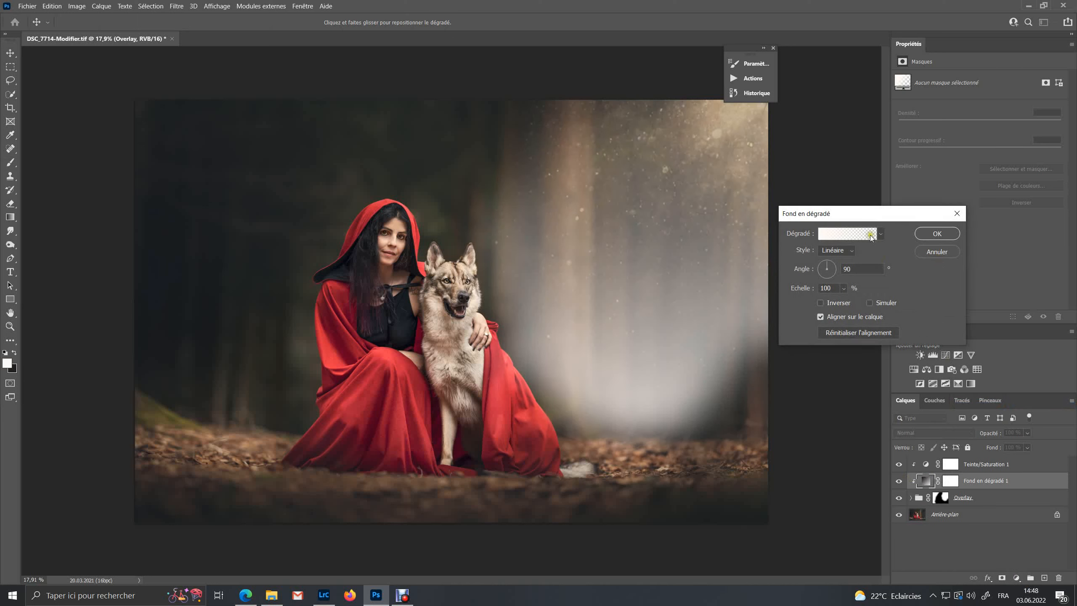
click(836, 250)
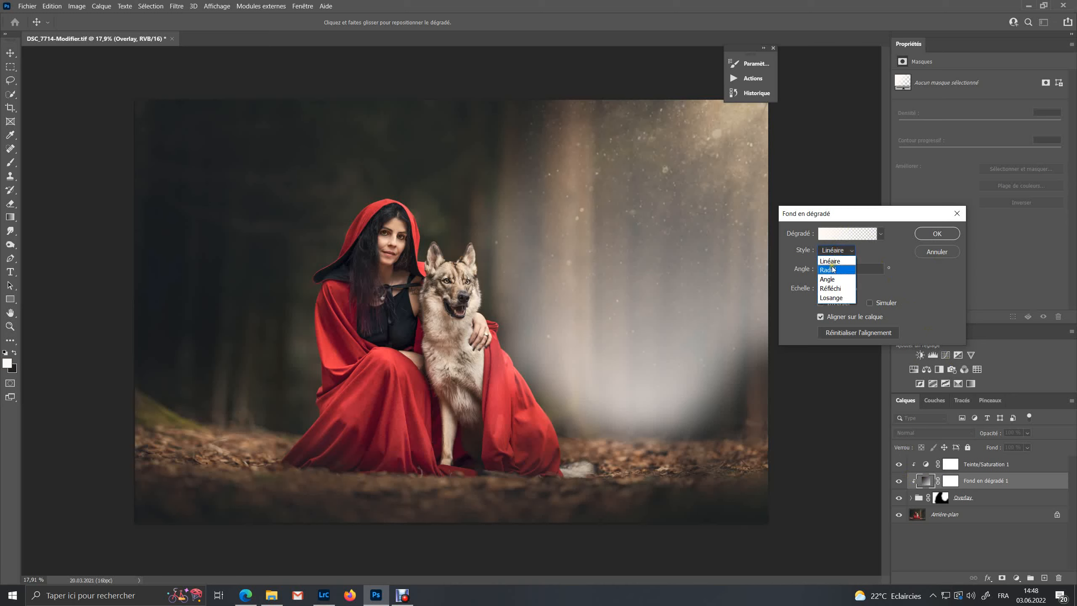
click(831, 262)
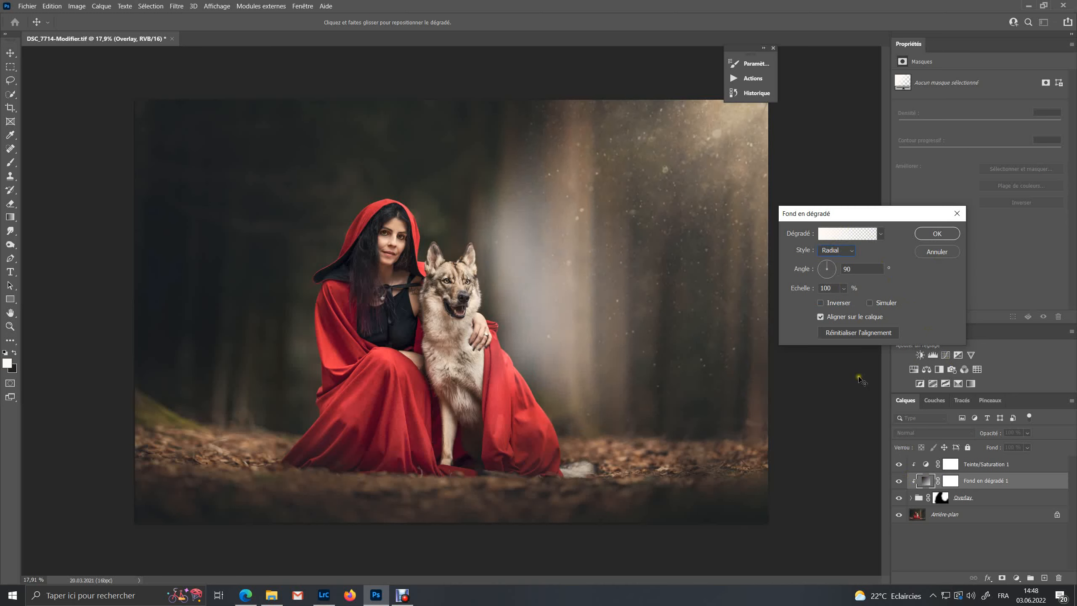
click(843, 288)
drag(850, 301, 857, 302)
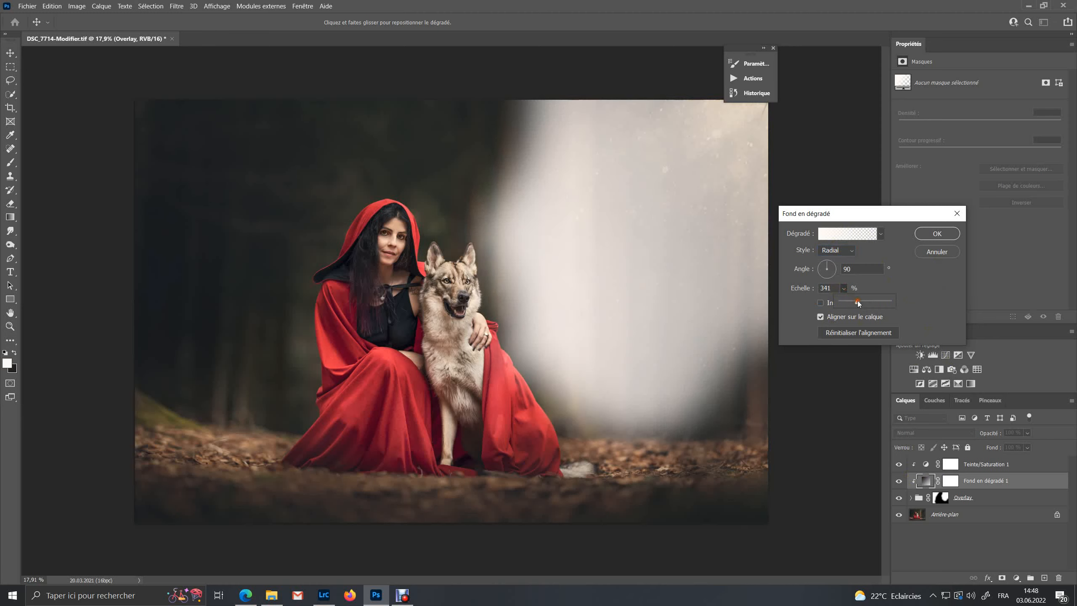
click(924, 254)
click(942, 237)
click(942, 236)
Release the clipping mask on the gradient fill layer
right_click(978, 481)
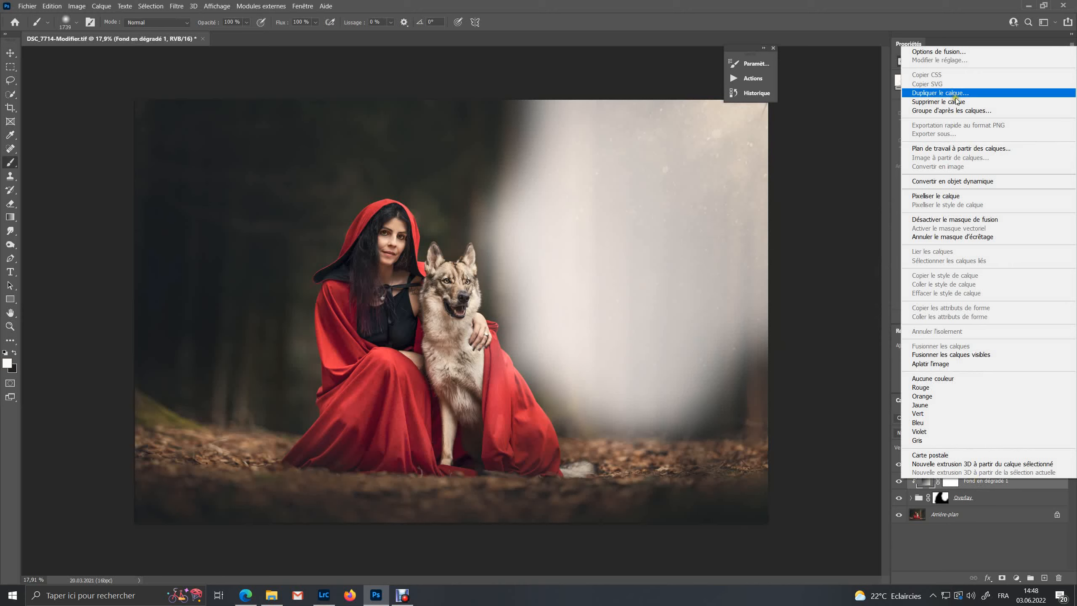
click(945, 194)
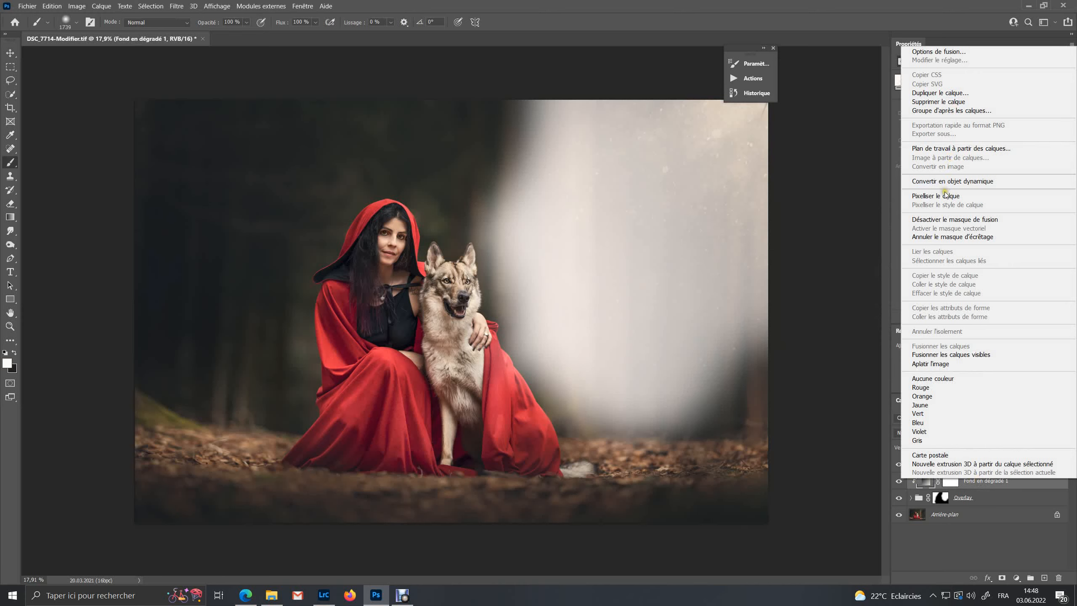
click(947, 237)
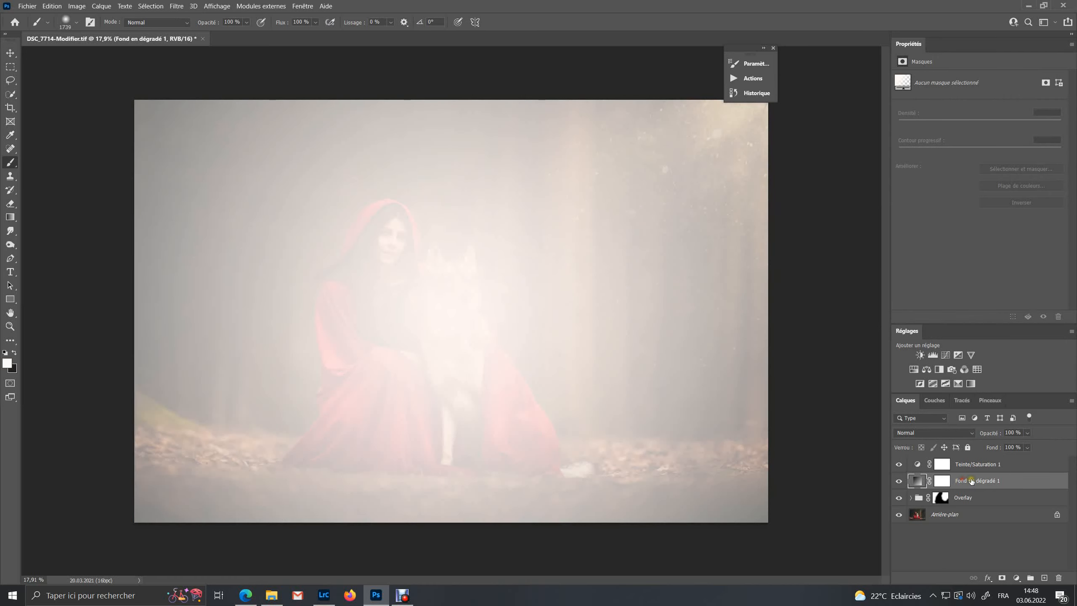
Move the gradient fill above the Hue/Saturation layer and make the Hue/Saturation layer a clipping mask
drag(971, 482, 971, 460)
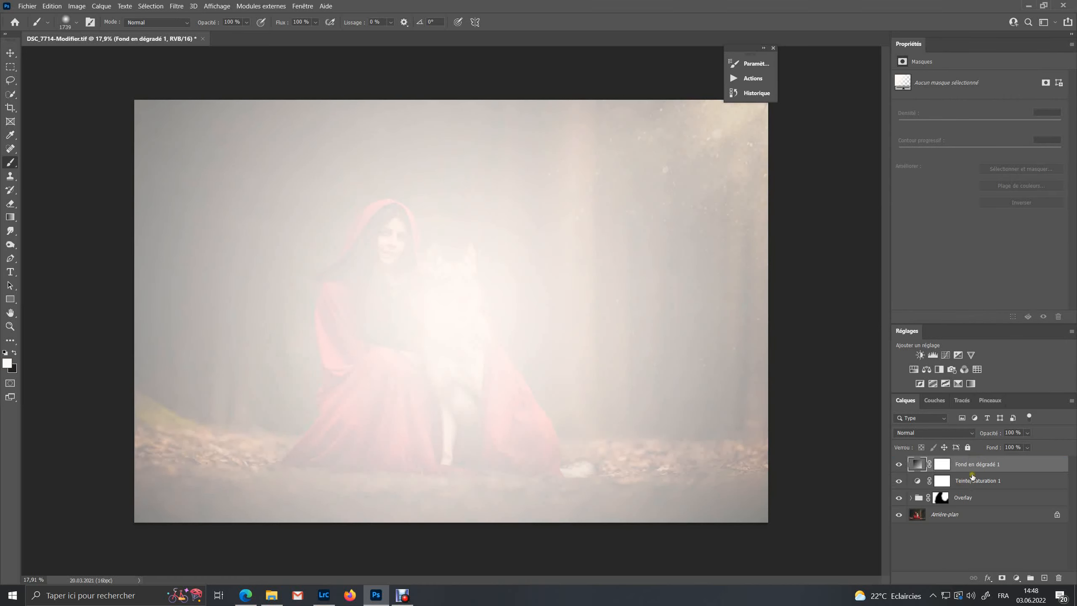
right_click(971, 482)
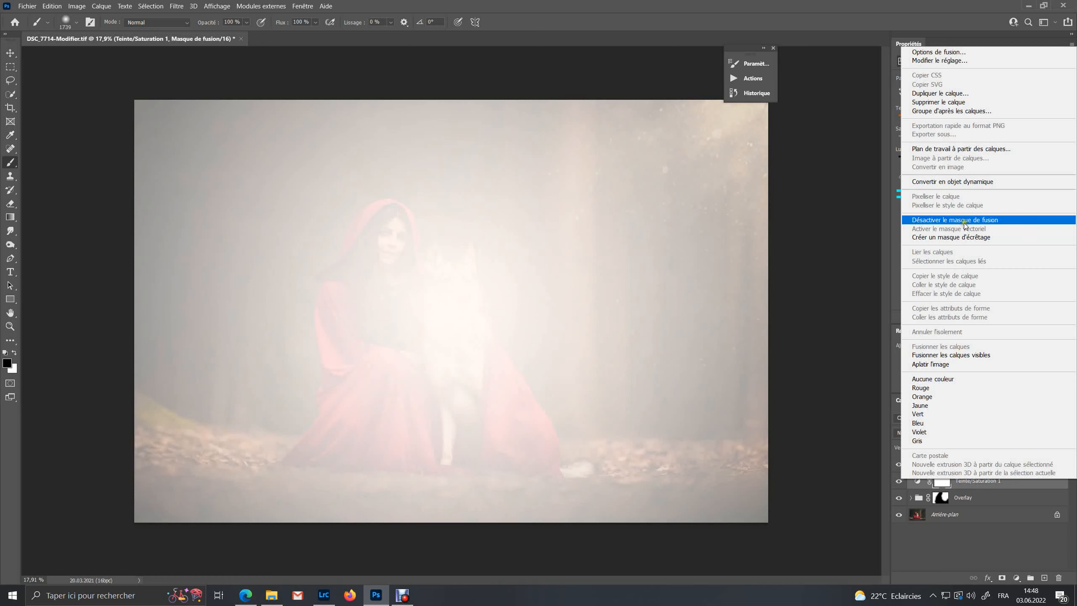
click(962, 237)
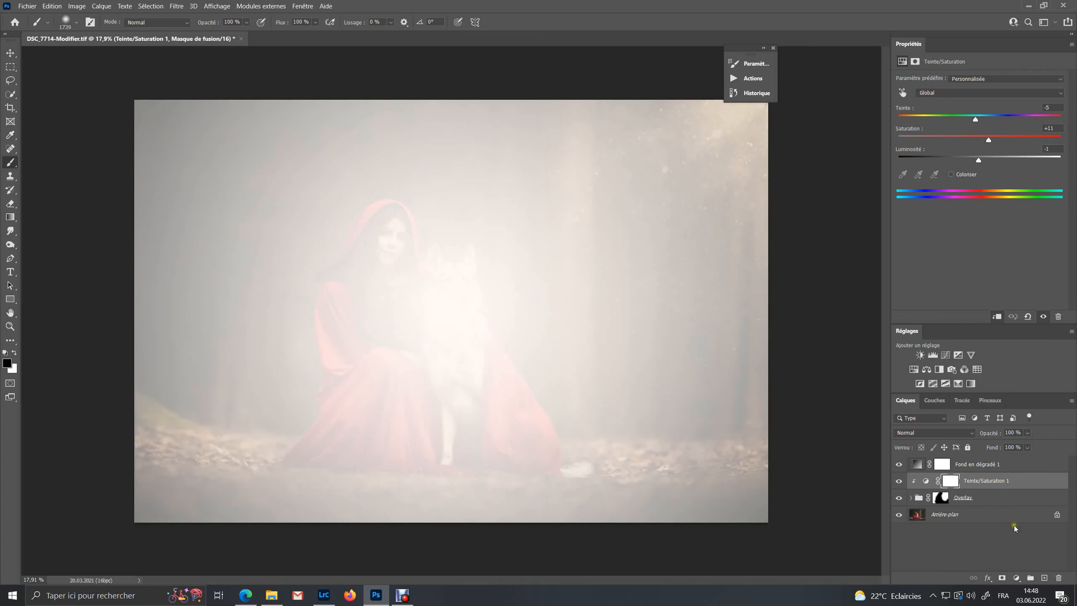
Reopen the gradient fill, set its scale to 166% and reposition the light toward the upper right corner
click(971, 467)
double_click(916, 463)
click(843, 291)
drag(846, 302, 839, 301)
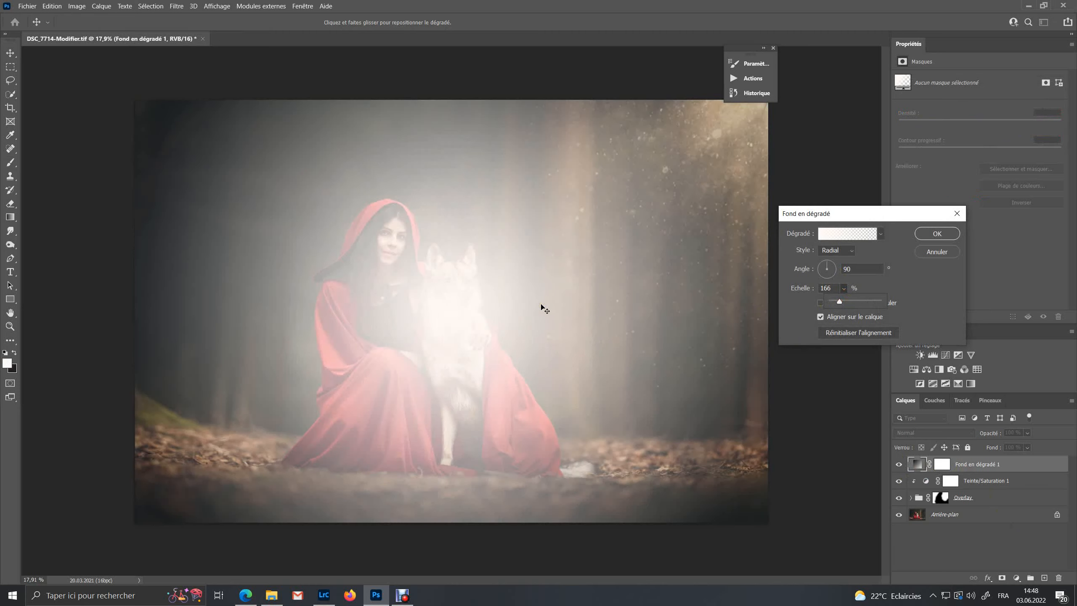
drag(579, 267, 846, 51)
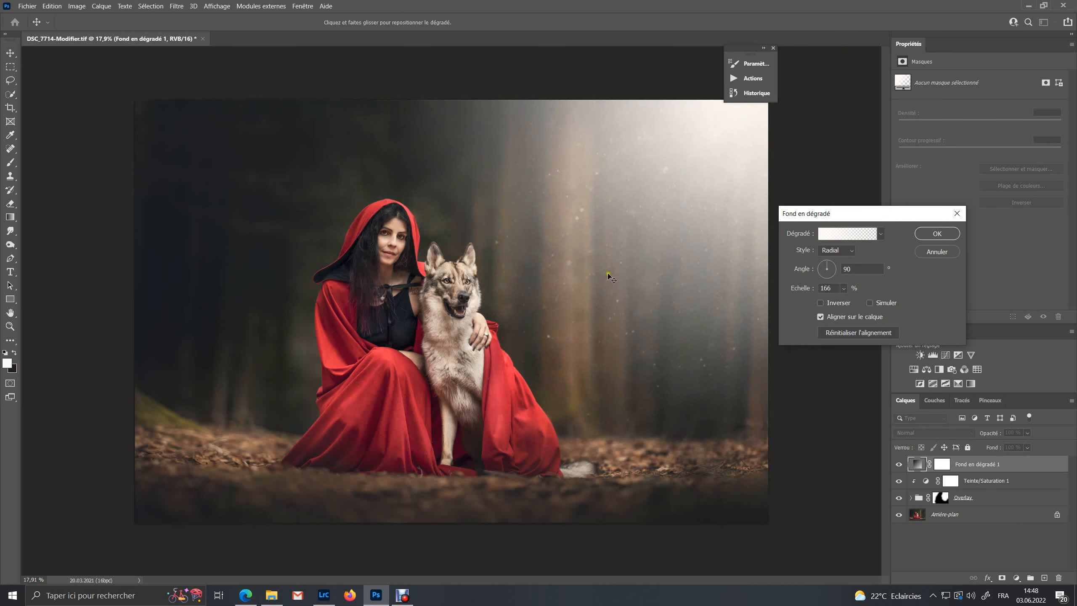
Increase the gradient fill's scale to 210%
scroll(608, 278, down, 2)
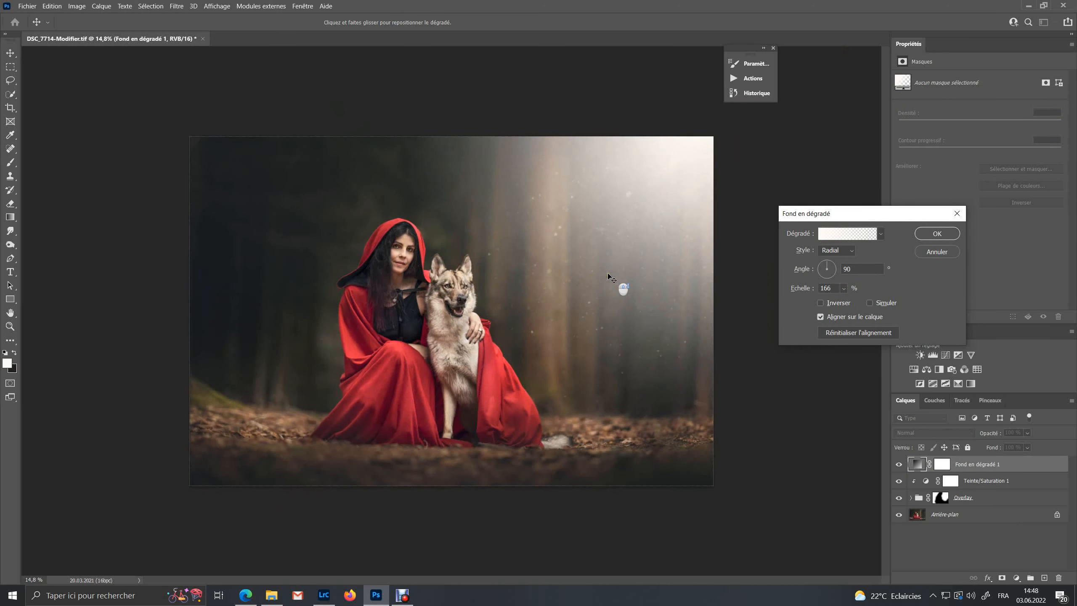
click(843, 289)
drag(848, 303, 848, 303)
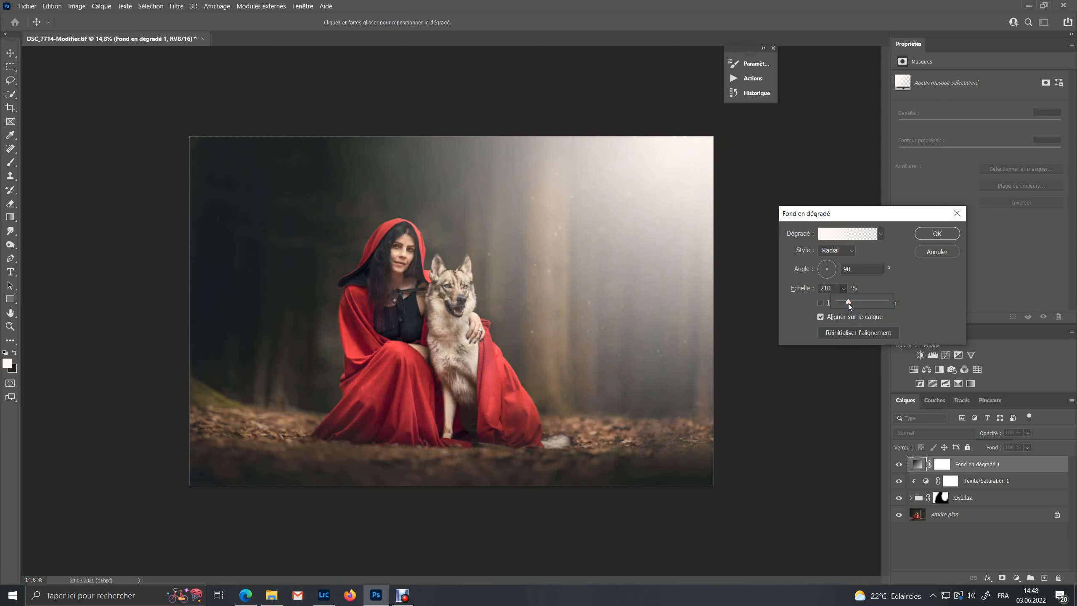
Review the gradient's start color stop (fffaf5) in the gradient editor and confirm the gradient fill
click(827, 235)
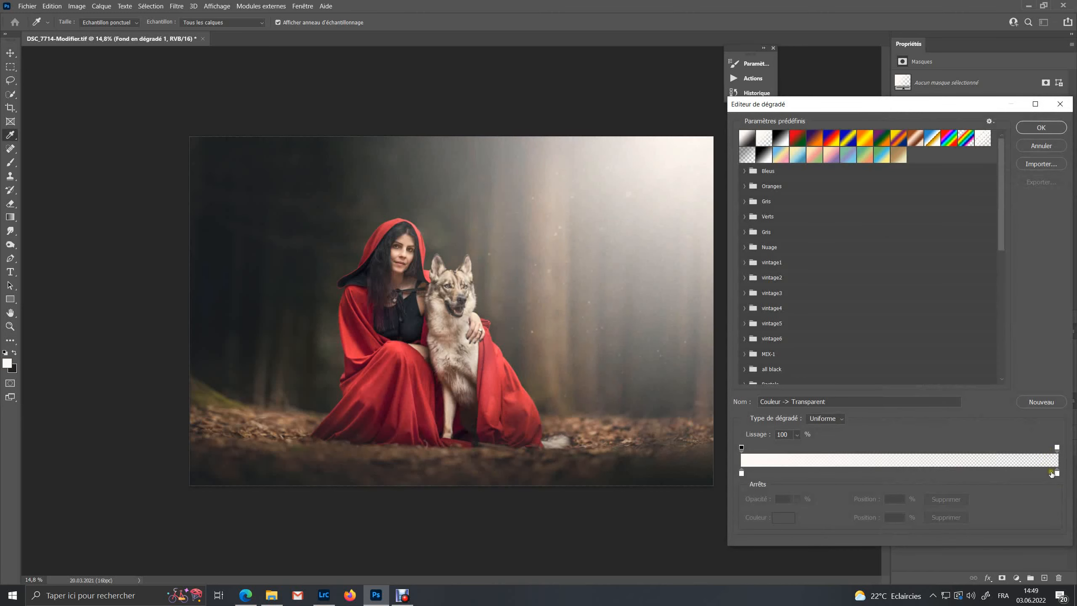
drag(1057, 473, 1062, 485)
click(741, 473)
click(784, 518)
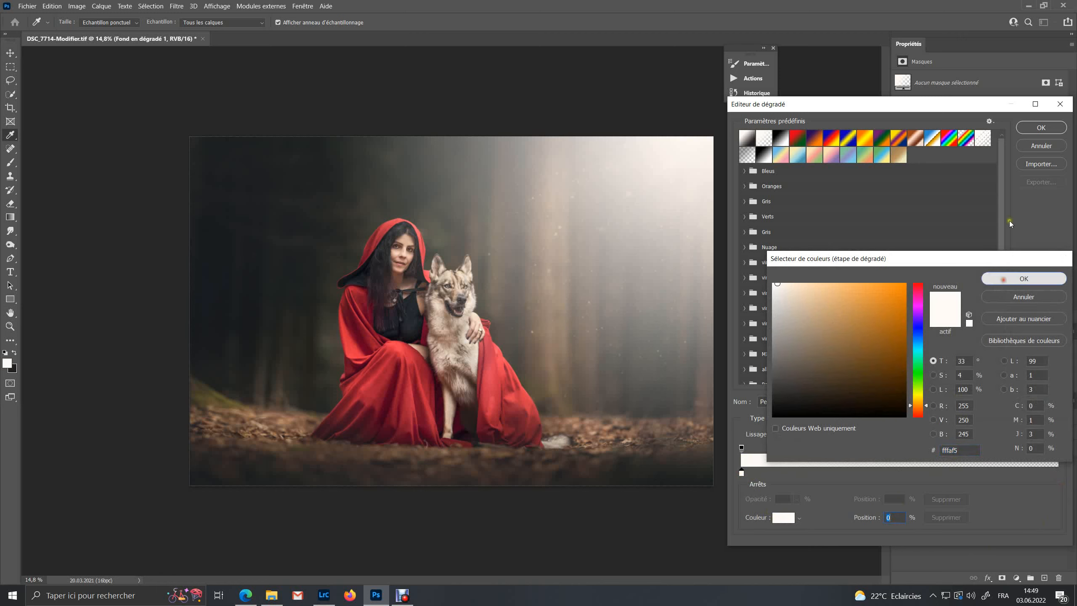
click(1017, 279)
click(1041, 128)
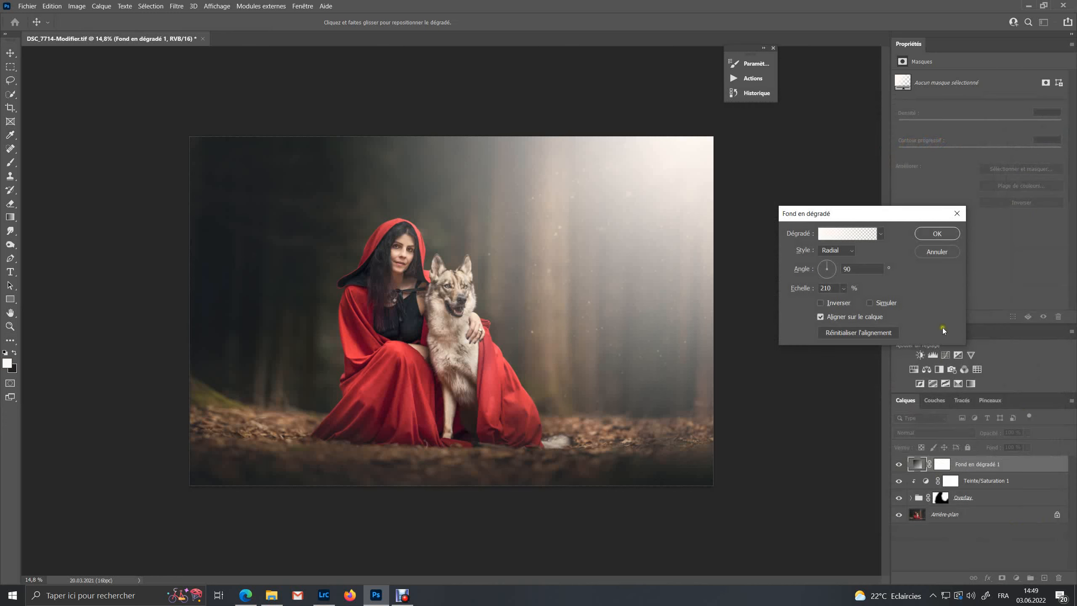
click(924, 239)
Set the gradient fill's opacity to 43% and move it below the Overlay group
click(1027, 434)
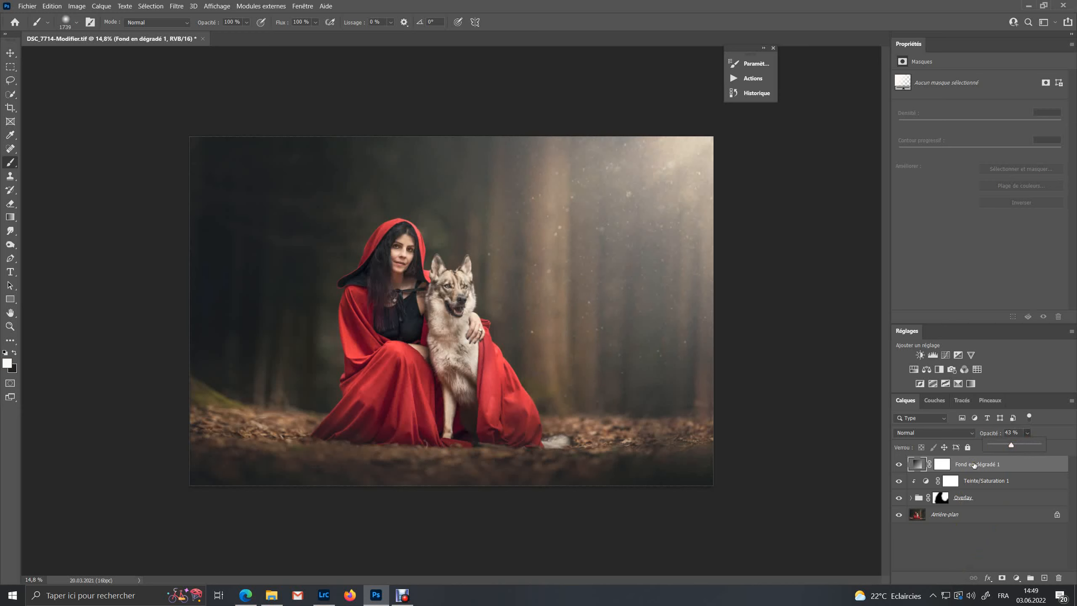
drag(974, 465, 967, 513)
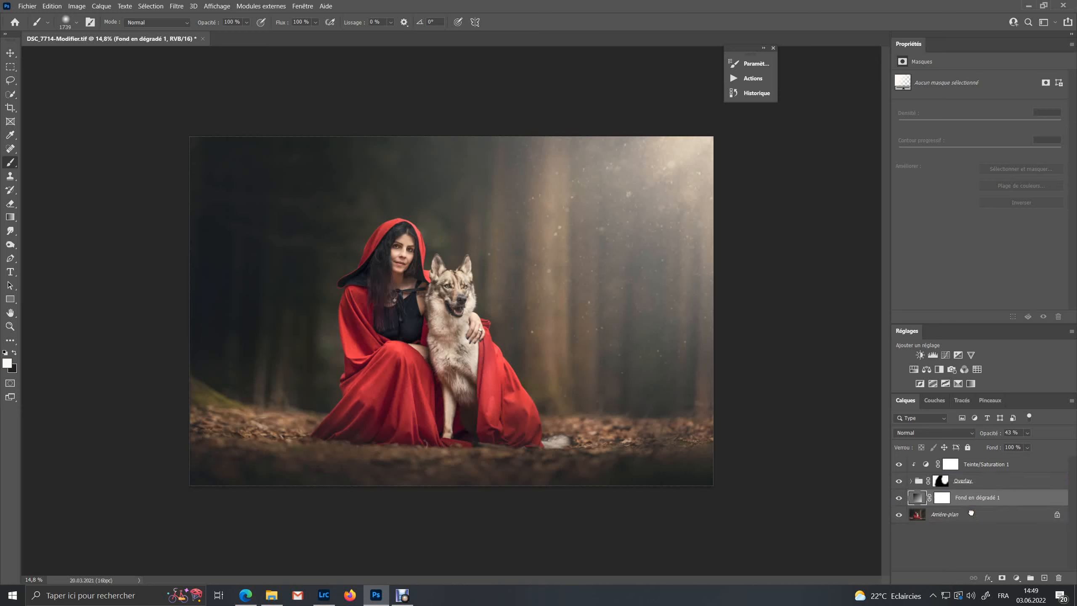
Lower the gradient fill's opacity to 27% and toggle the layers' visibility to compare
click(897, 499)
click(897, 499)
click(1026, 433)
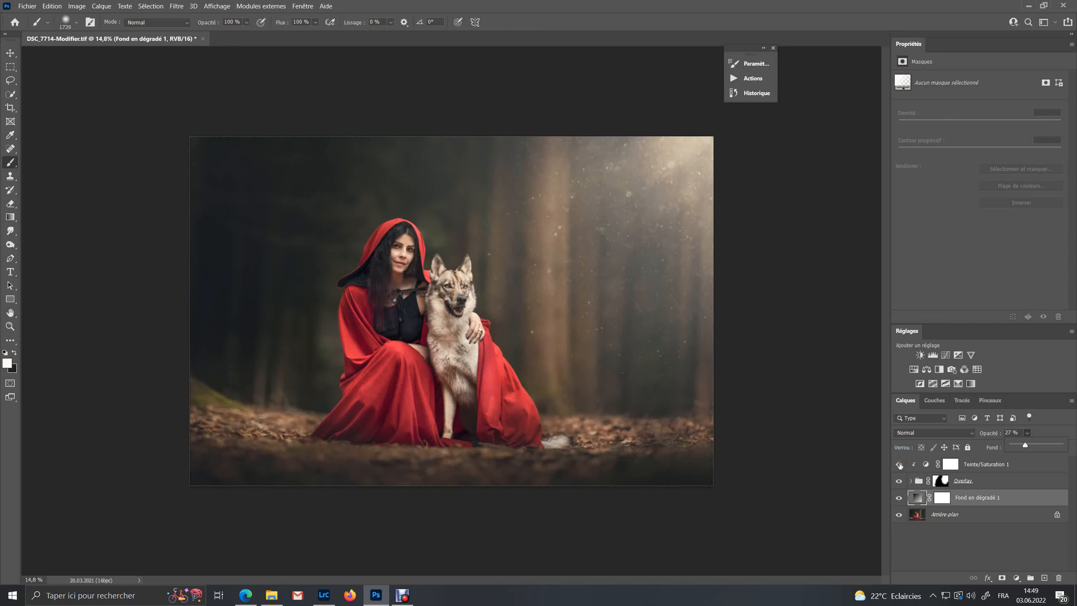
drag(899, 465, 906, 503)
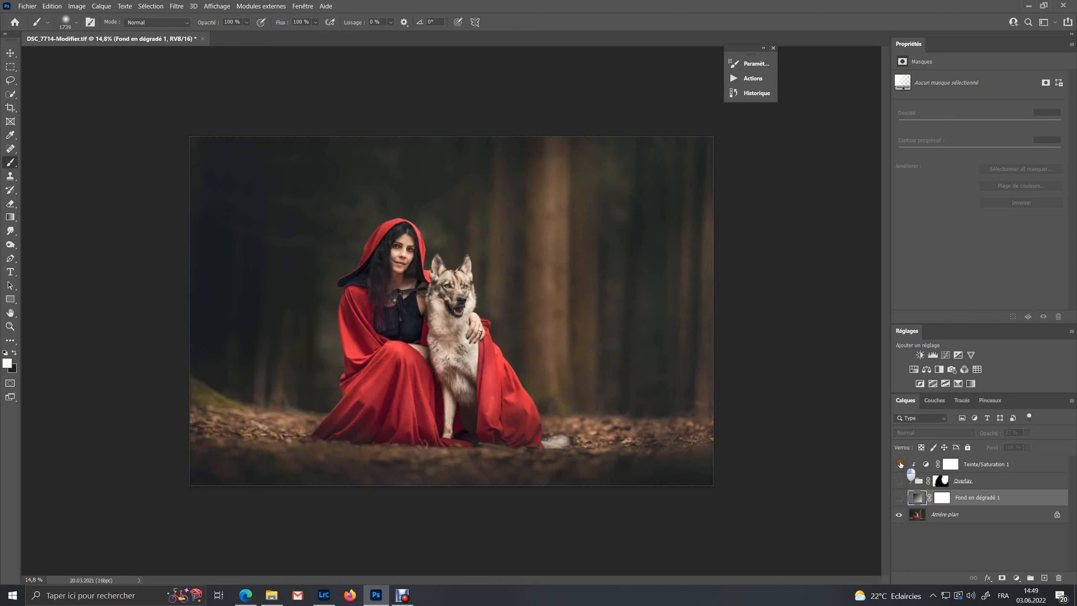
drag(899, 465, 900, 500)
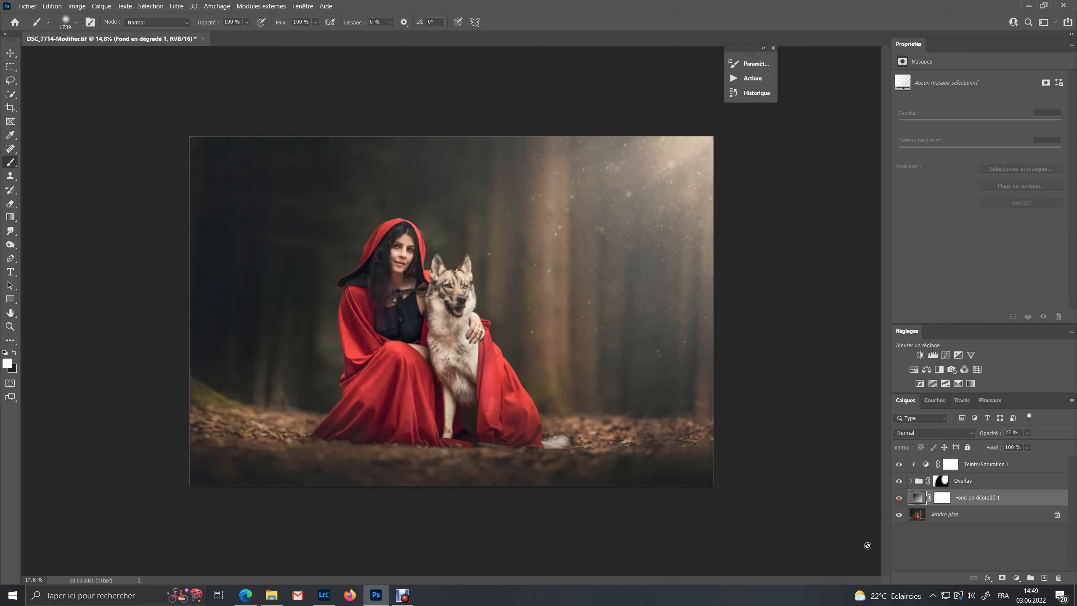